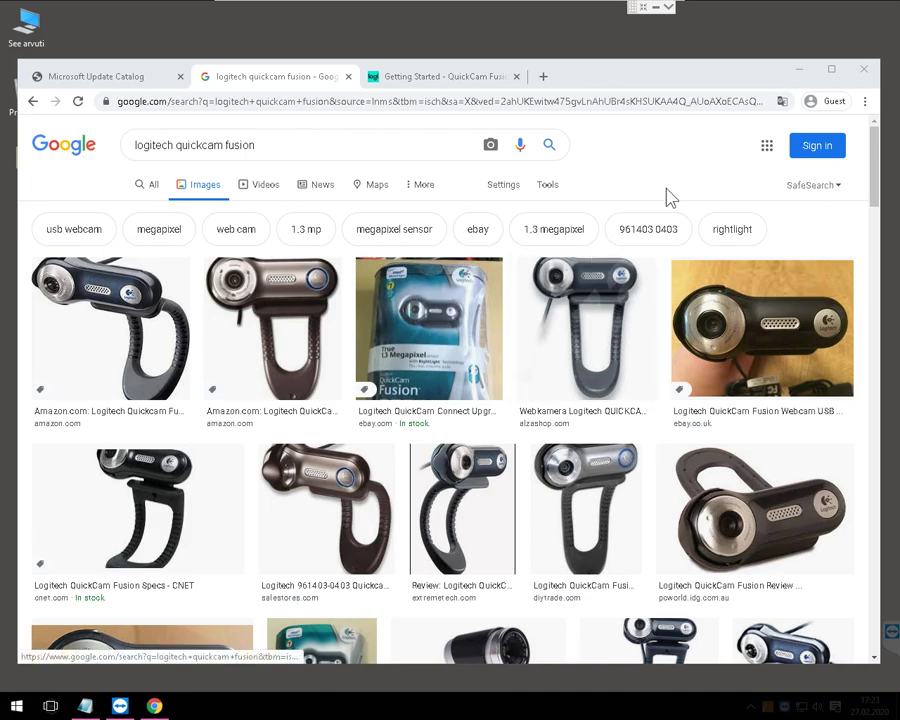
Step: Browse the Google Images photos of the Logitech QuickCam Fusion webcam
left_click(627, 145)
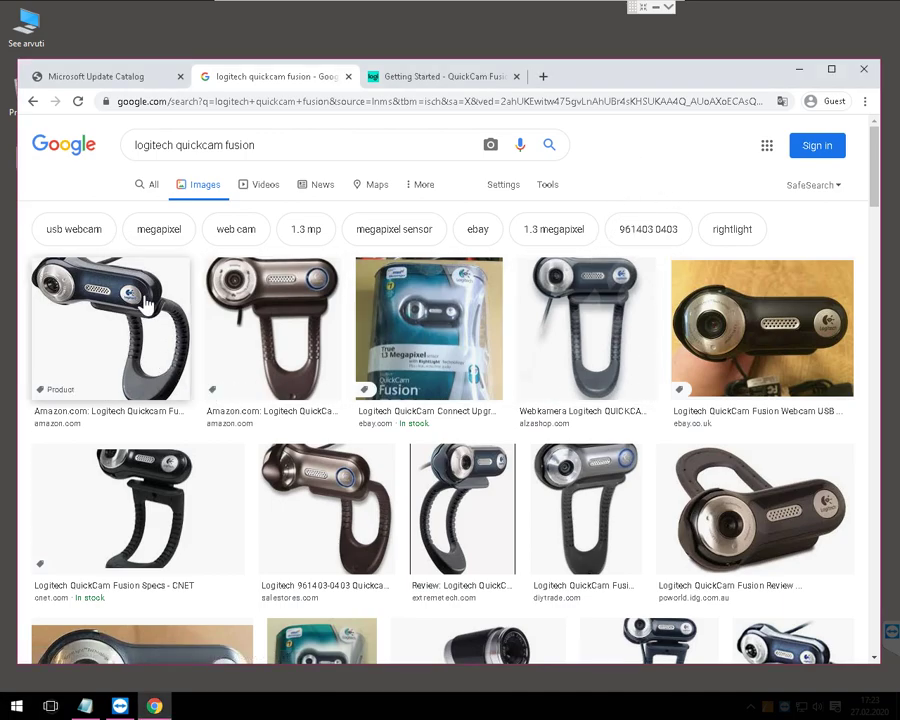
scroll(729, 378, "down", 2)
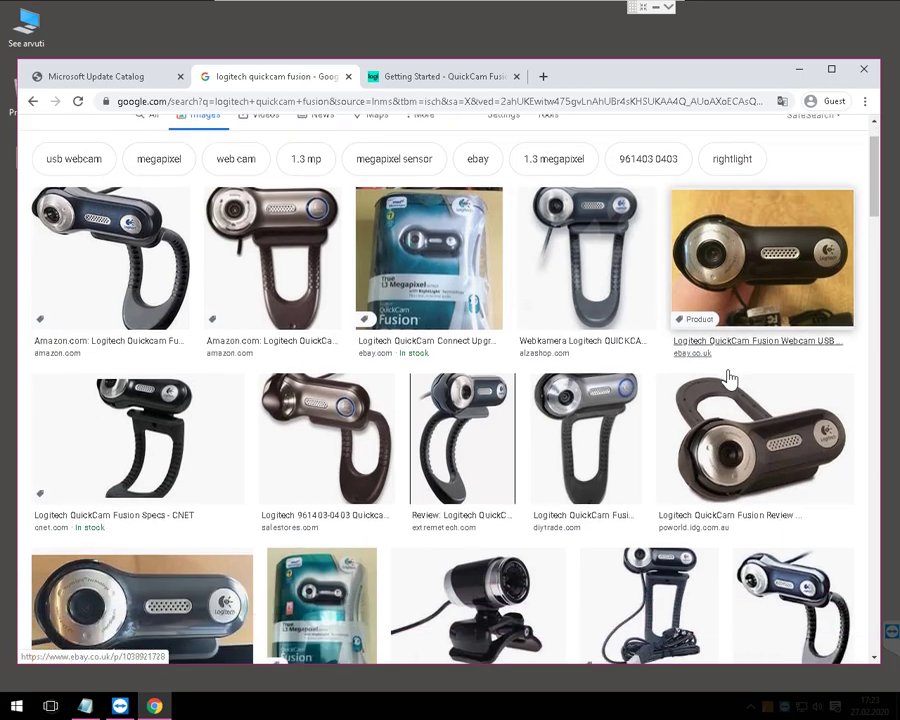
scroll(607, 507, "up", 2)
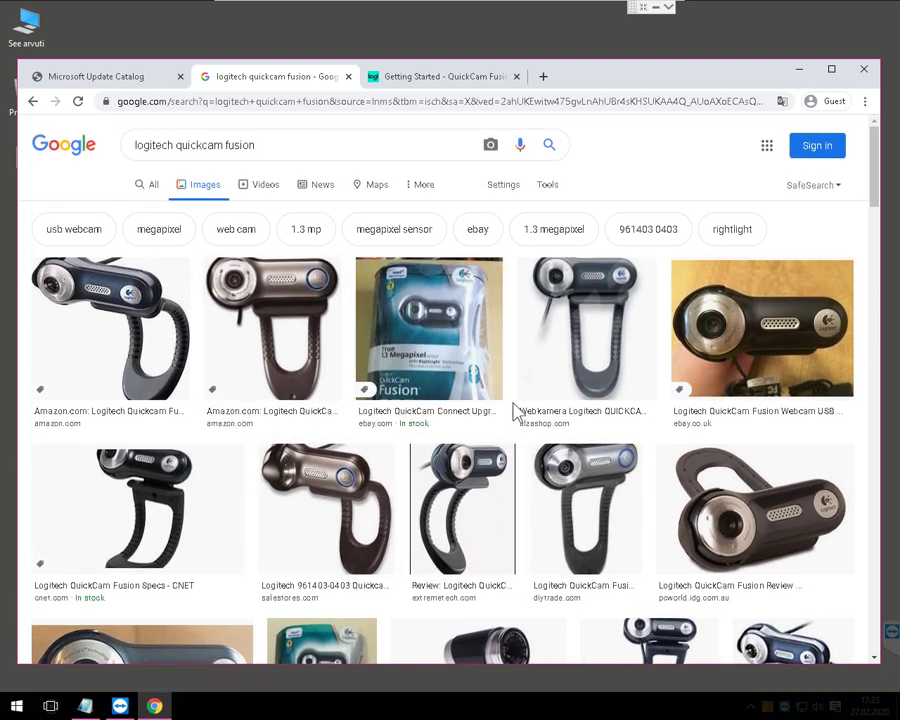
Step: Switch to the QuickCam Fusion Getting Started page and scroll through it
left_click(447, 80)
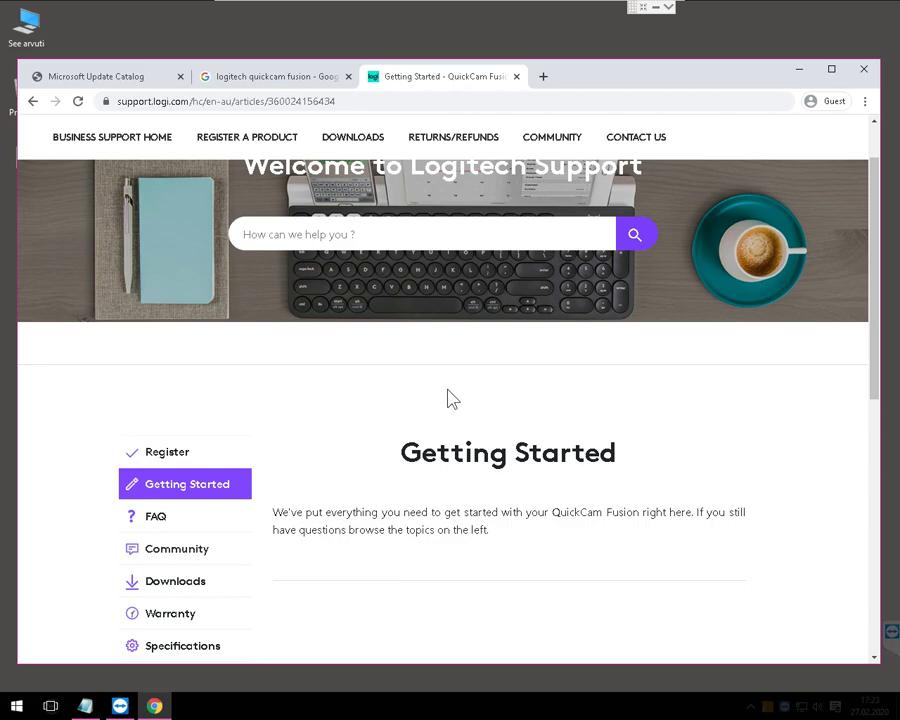
scroll(455, 392, "down", 3)
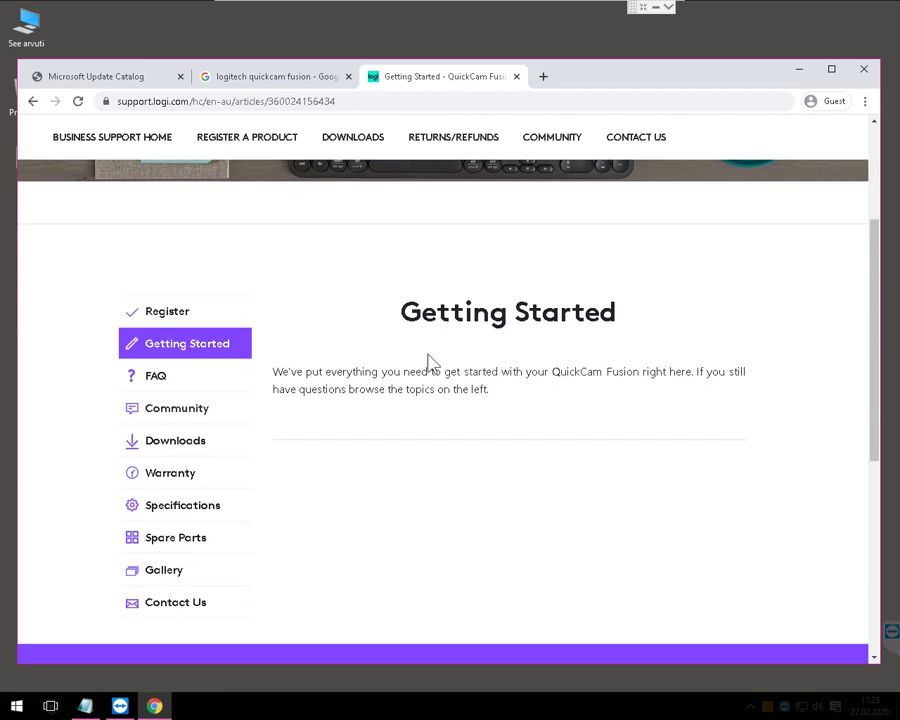
scroll(366, 356, "up", 3)
scroll(507, 457, "down", 2)
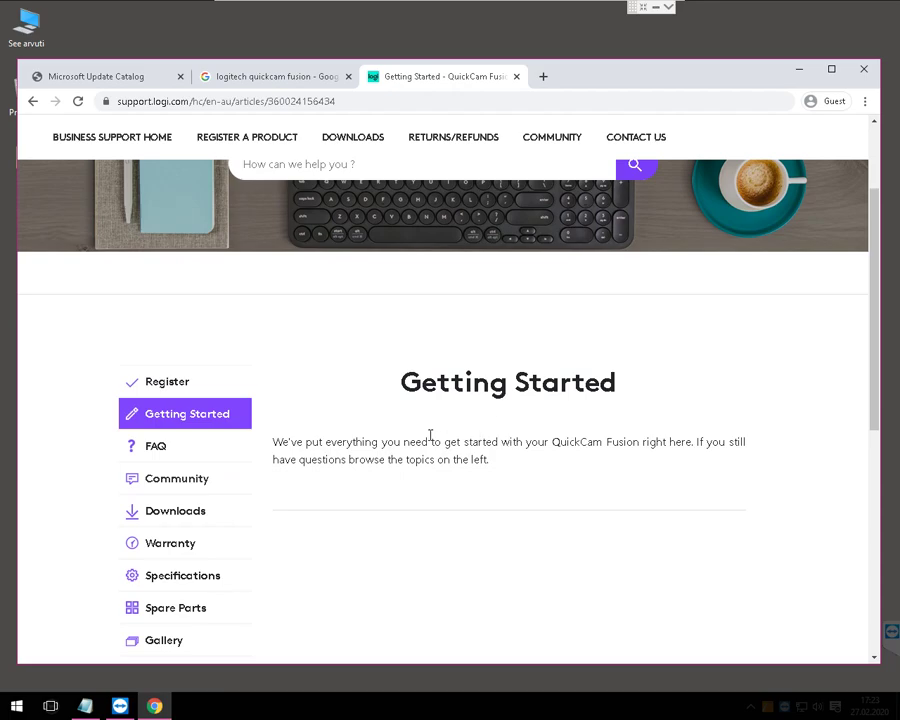
left_click_drag(331, 441, 625, 441)
left_click(643, 441)
scroll(194, 426, "down", 2)
Step: Go to the QuickCam Fusion Downloads page from the left sidebar and look it over
left_click(194, 440)
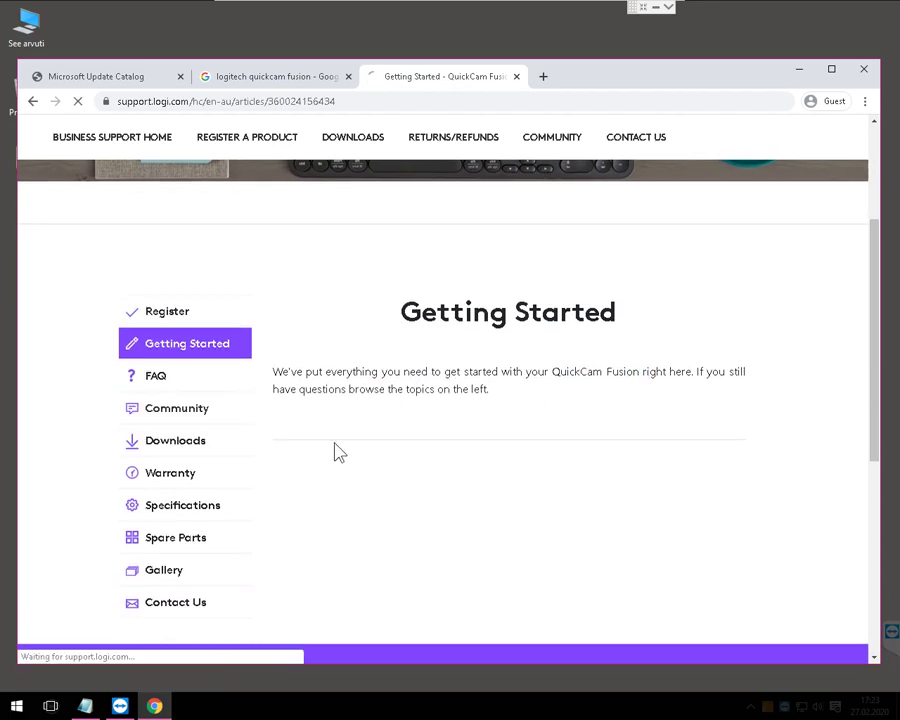
scroll(418, 433, "down", 2)
scroll(420, 430, "up", 3)
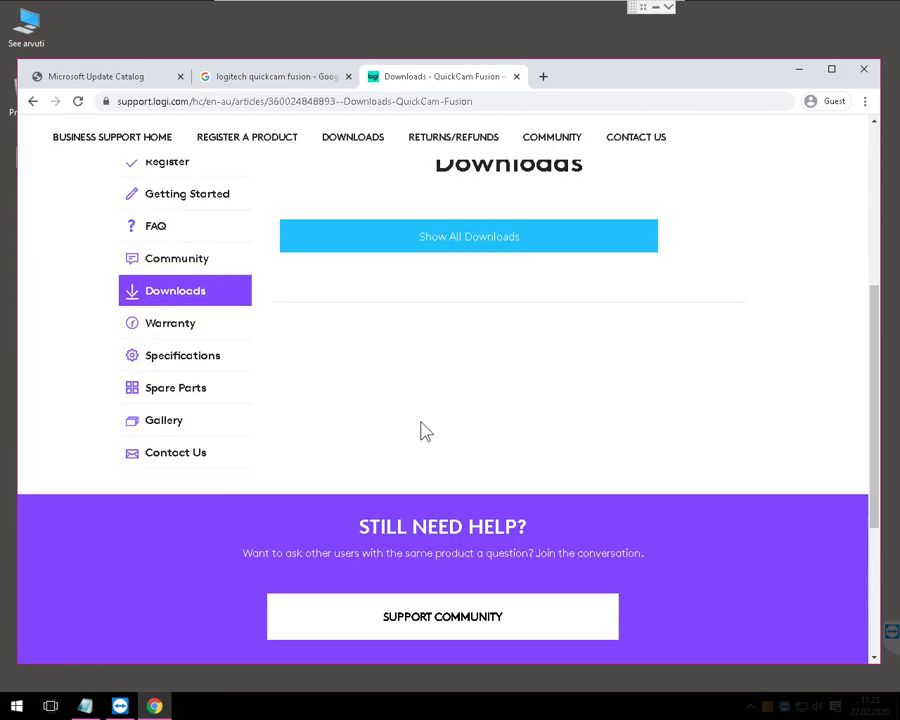
scroll(454, 446, "up", 1)
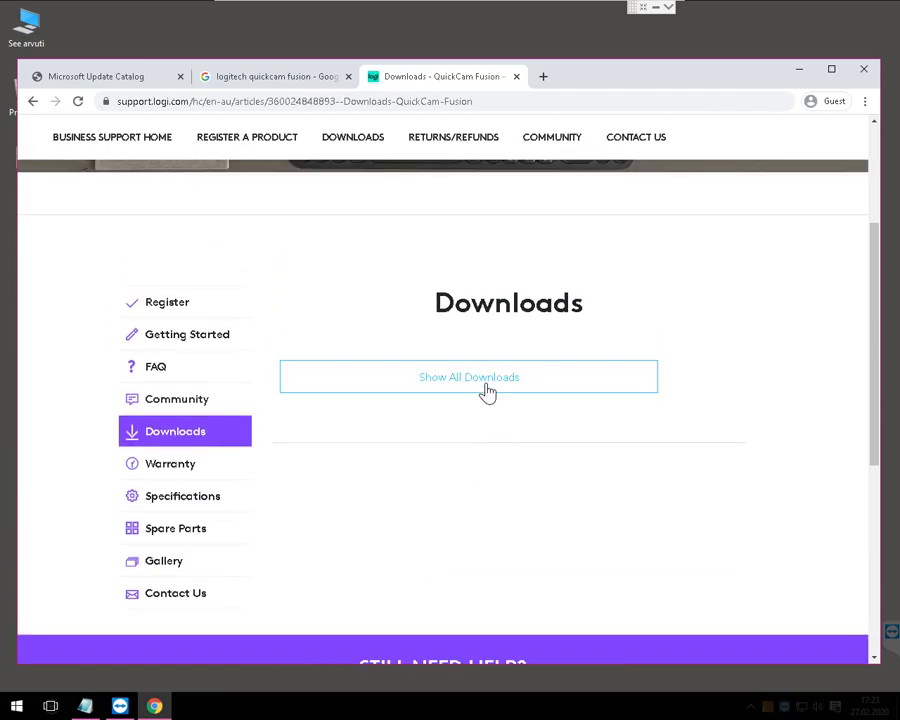
Step: Show all QuickCam Fusion downloads with Windows 7 chosen as the operating system
left_click(482, 388)
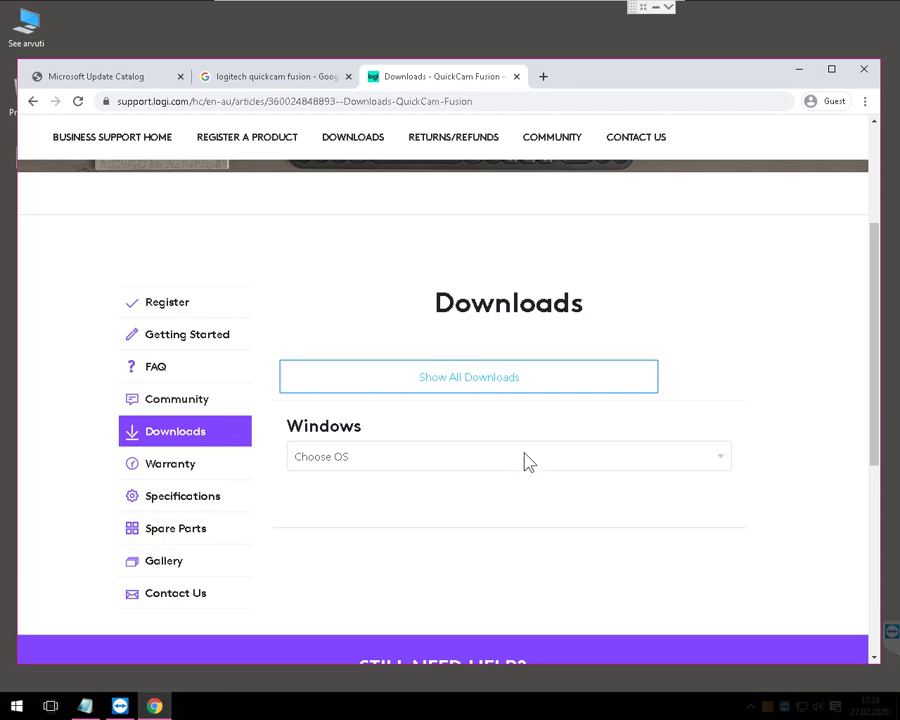
left_click(528, 460)
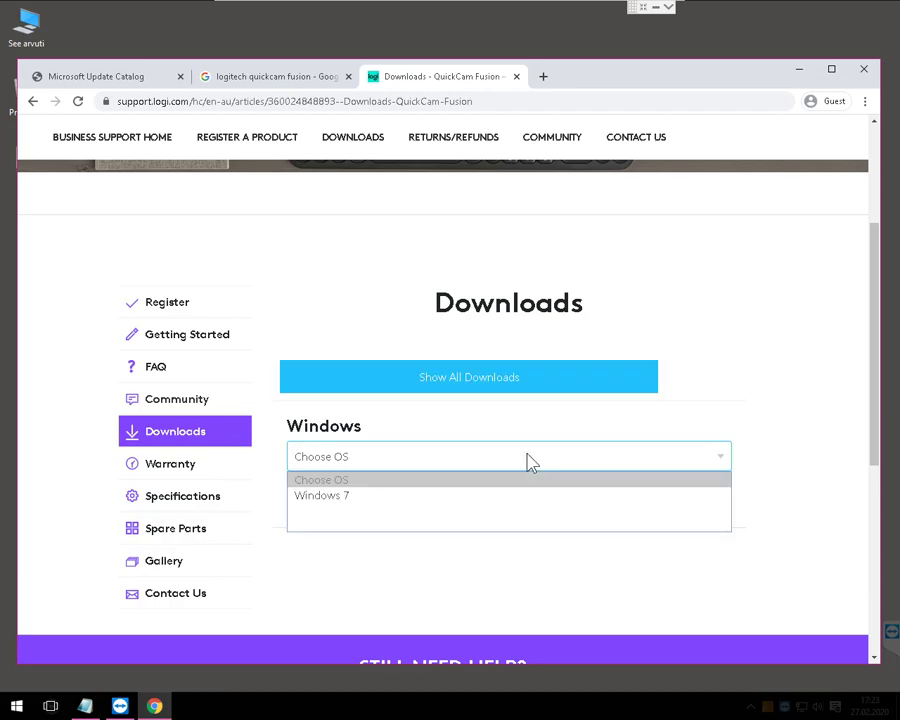
left_click(346, 497)
Step: Review the 64-bit and 32-bit Logitech Webcam Software with Vid download cards
scroll(512, 432, "down", 3)
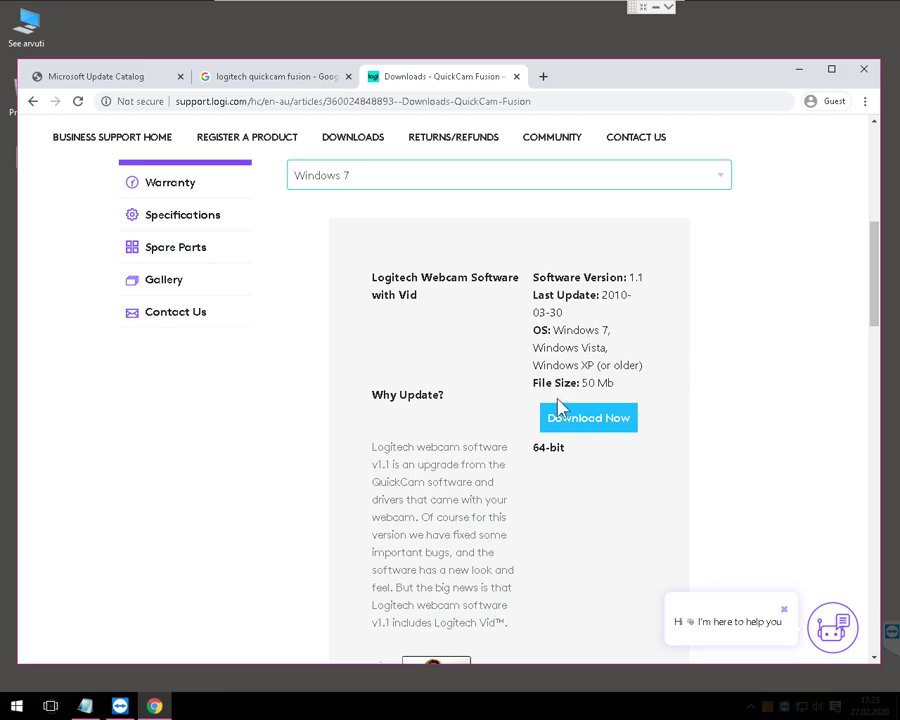
scroll(630, 445, "down", 1)
scroll(606, 418, "down", 1)
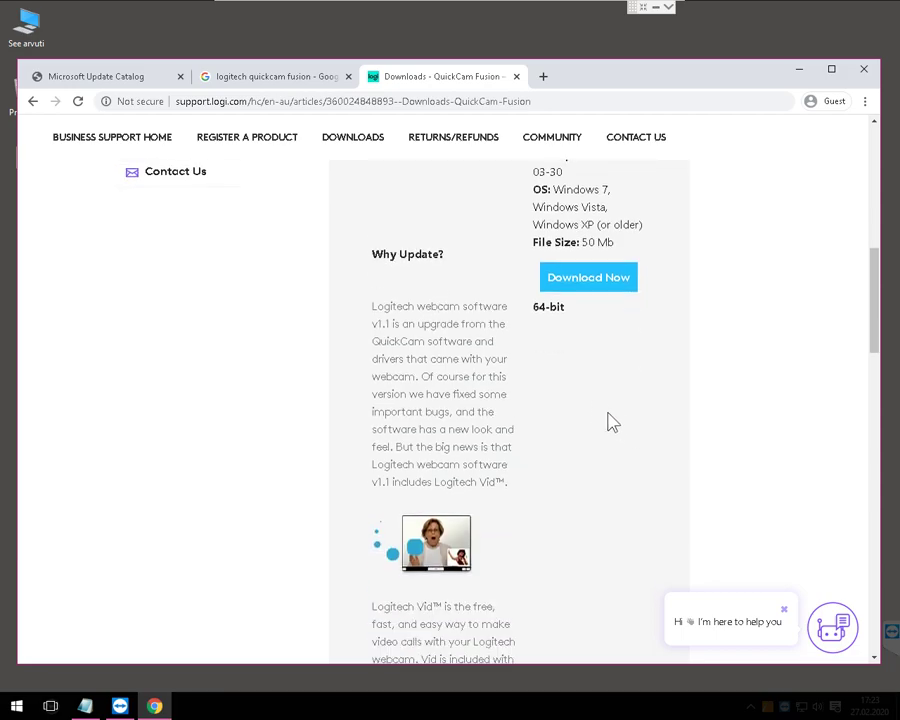
scroll(560, 440, "up", 2)
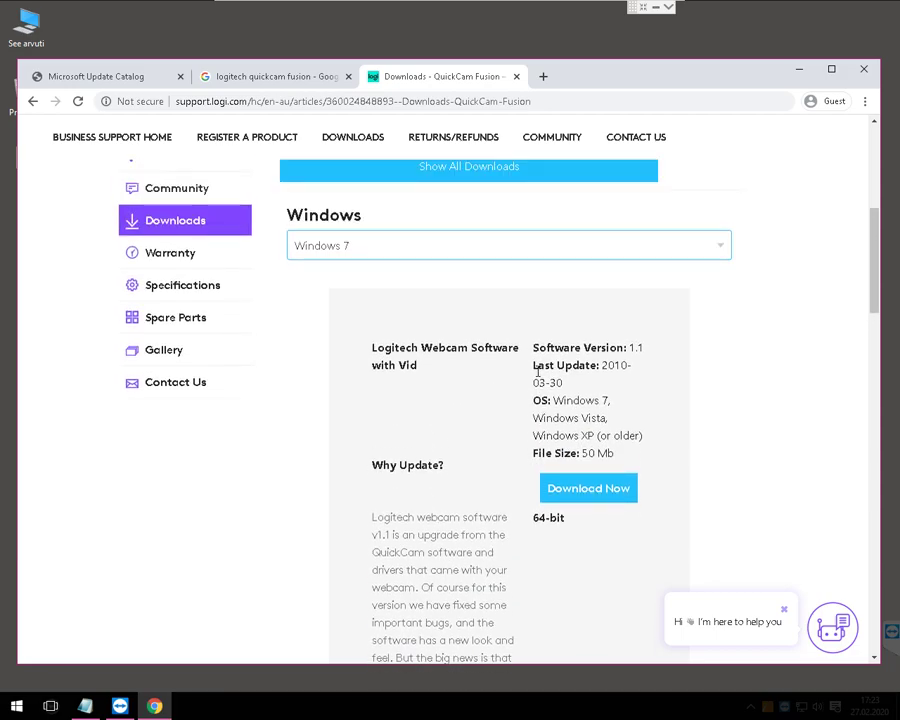
scroll(586, 447, "down", 1)
left_click_drag(586, 447, 632, 537)
scroll(548, 410, "down", 8)
scroll(597, 486, "up", 2)
scroll(632, 530, "up", 6)
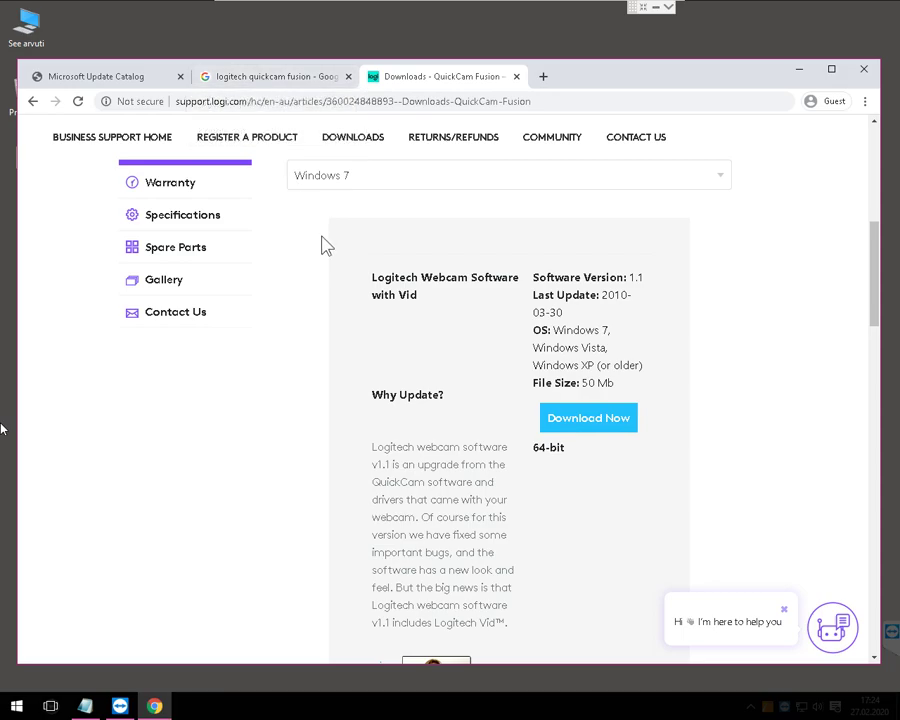
Step: Switch to the Microsoft Update Catalog results and compare the first results' supported Windows versions
left_click(143, 88)
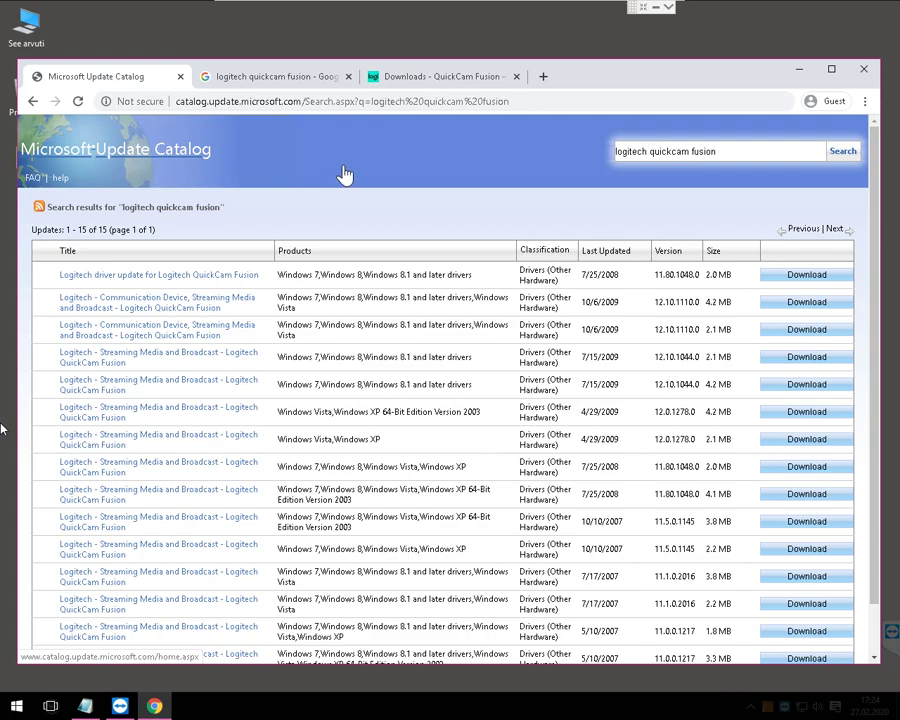
left_click_drag(741, 155, 612, 160)
scroll(549, 165, "down", 1)
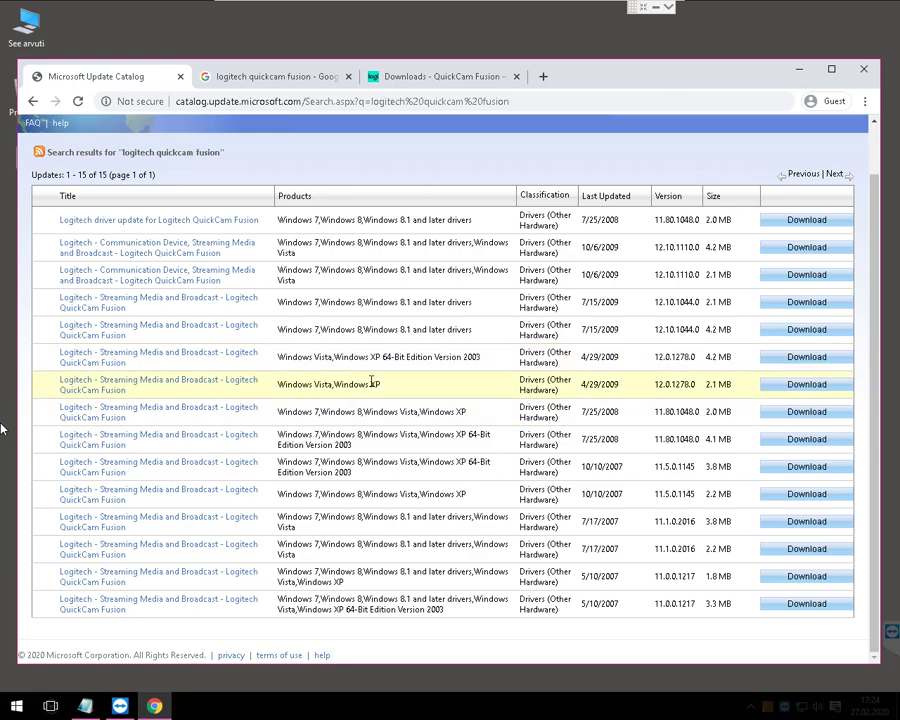
left_click_drag(288, 222, 411, 222)
left_click(434, 221)
left_click_drag(309, 221, 398, 221)
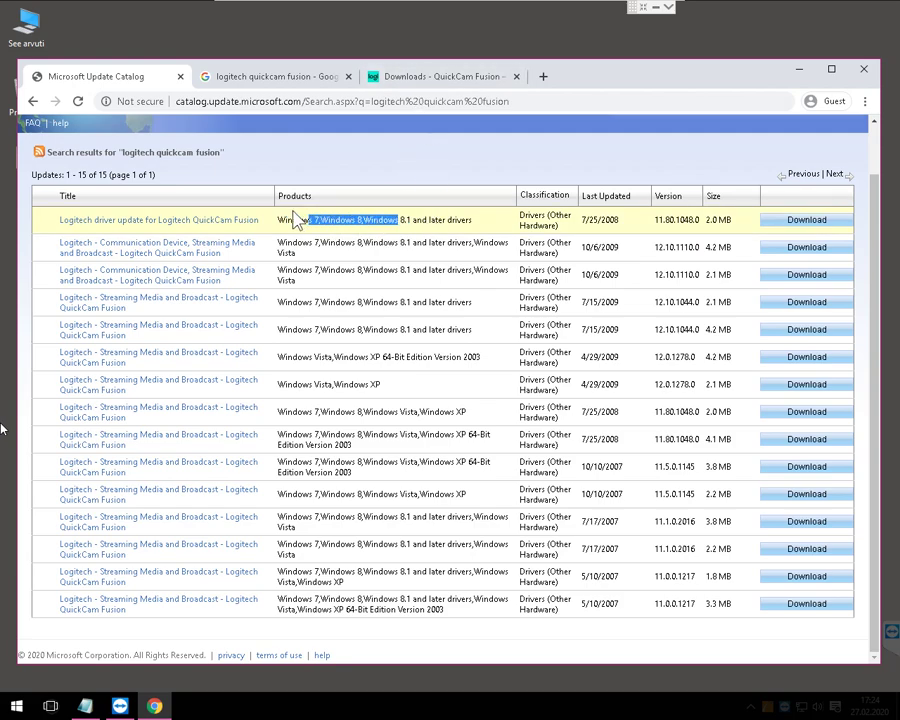
left_click_drag(285, 222, 482, 222)
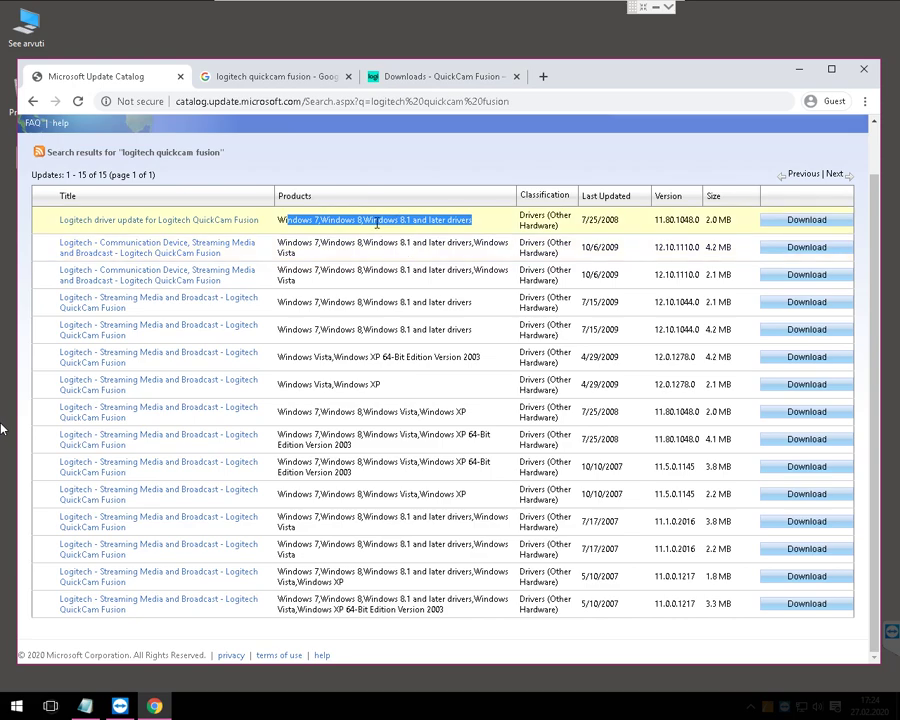
left_click_drag(398, 220, 411, 220)
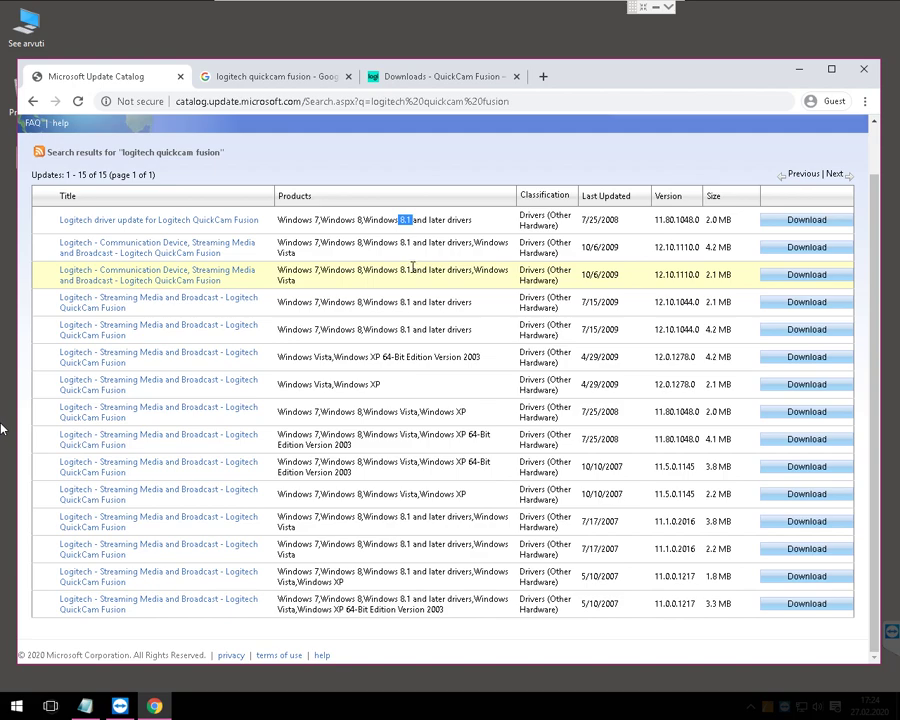
left_click_drag(340, 220, 427, 329)
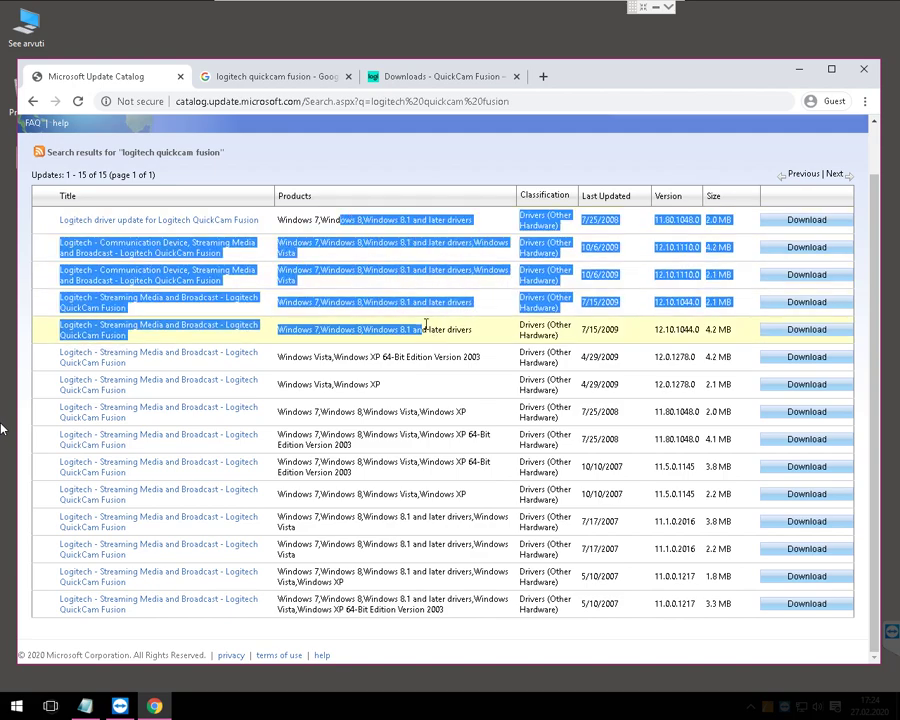
left_click(446, 246)
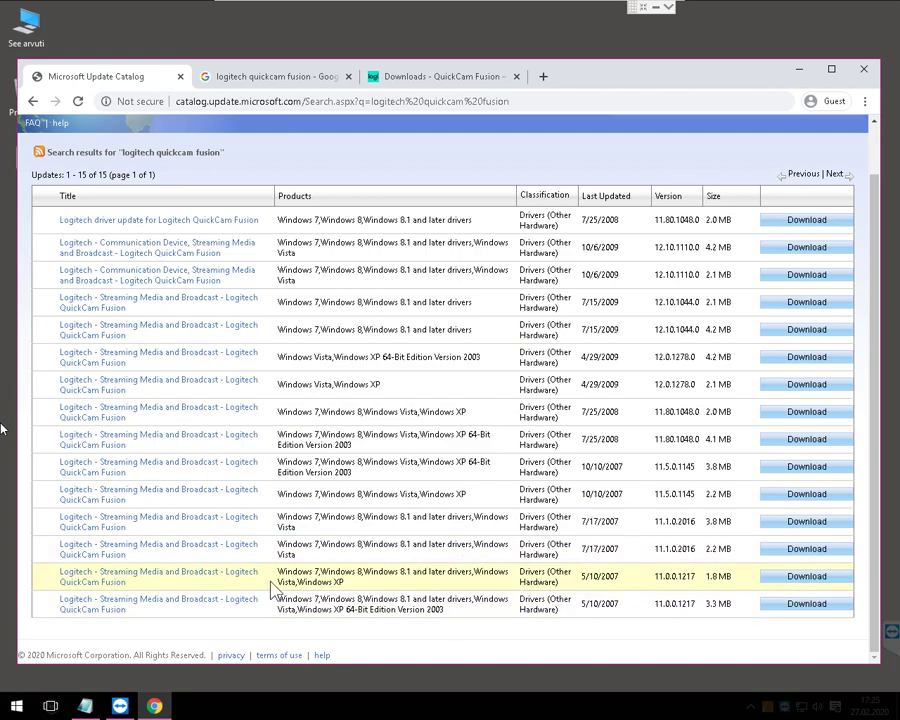
Step: Check the last result's products and 2007 date, then start downloading that driver package
left_click_drag(284, 600, 606, 607)
double_click(612, 604)
left_click_drag(284, 600, 450, 618)
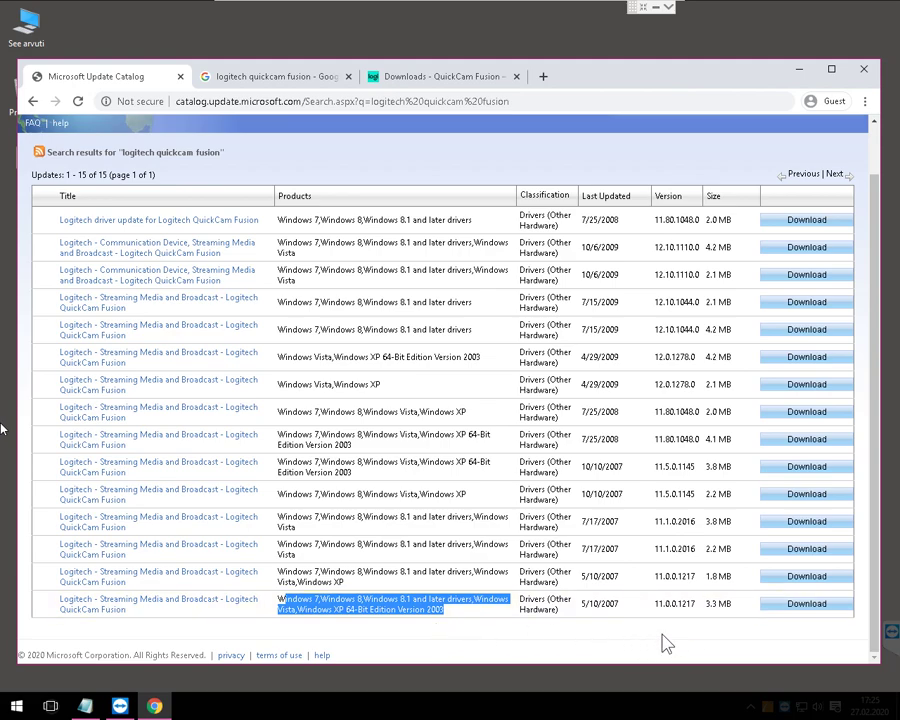
left_click(806, 605)
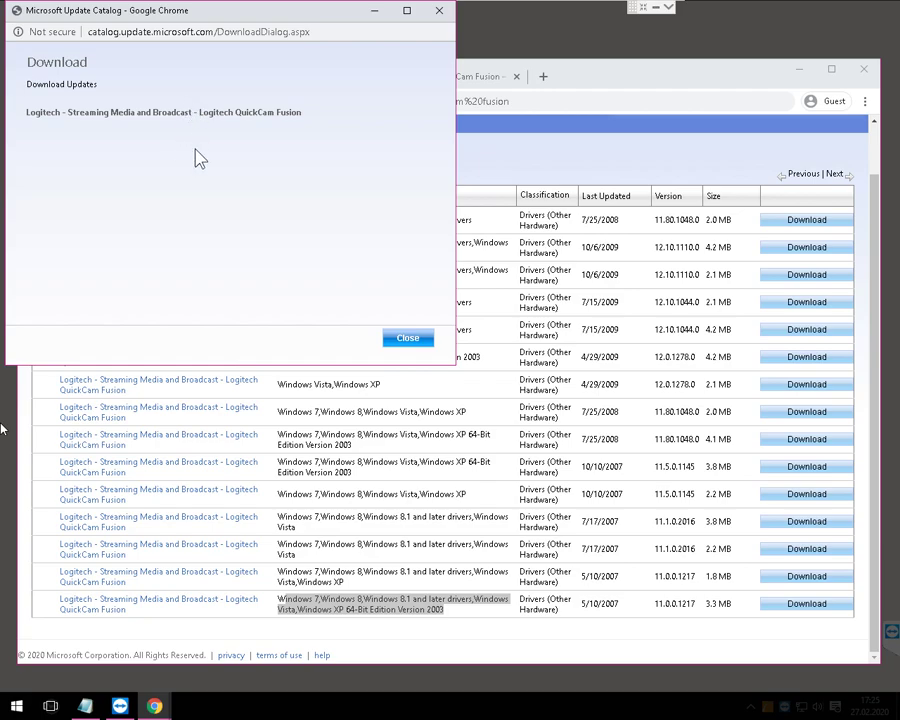
Step: Reload and reopen the last result's download window until the .cab link appears
right_click(205, 179)
left_click(229, 211)
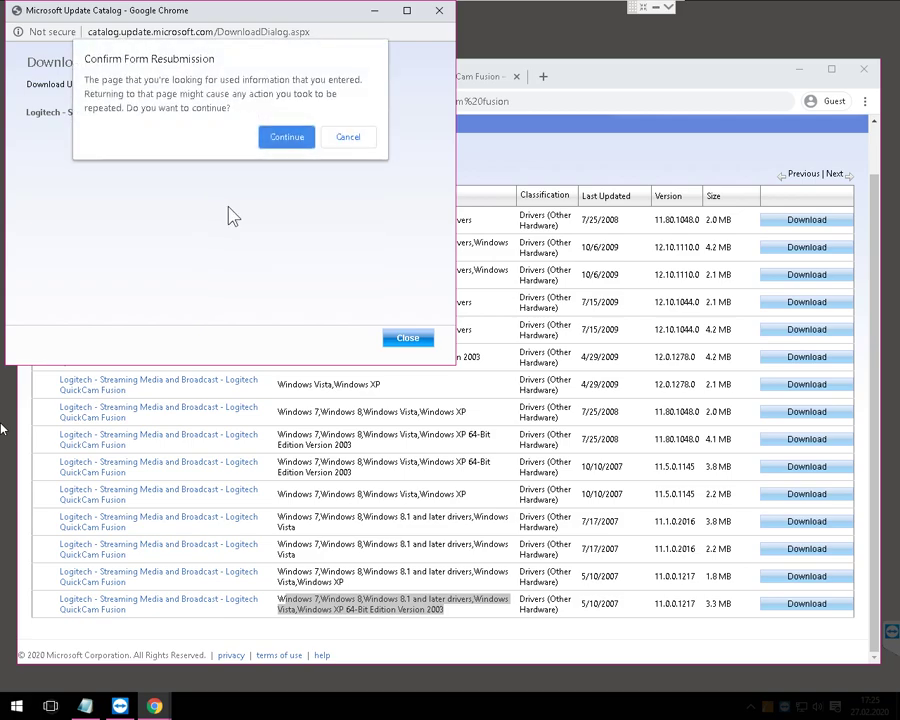
left_click(277, 142)
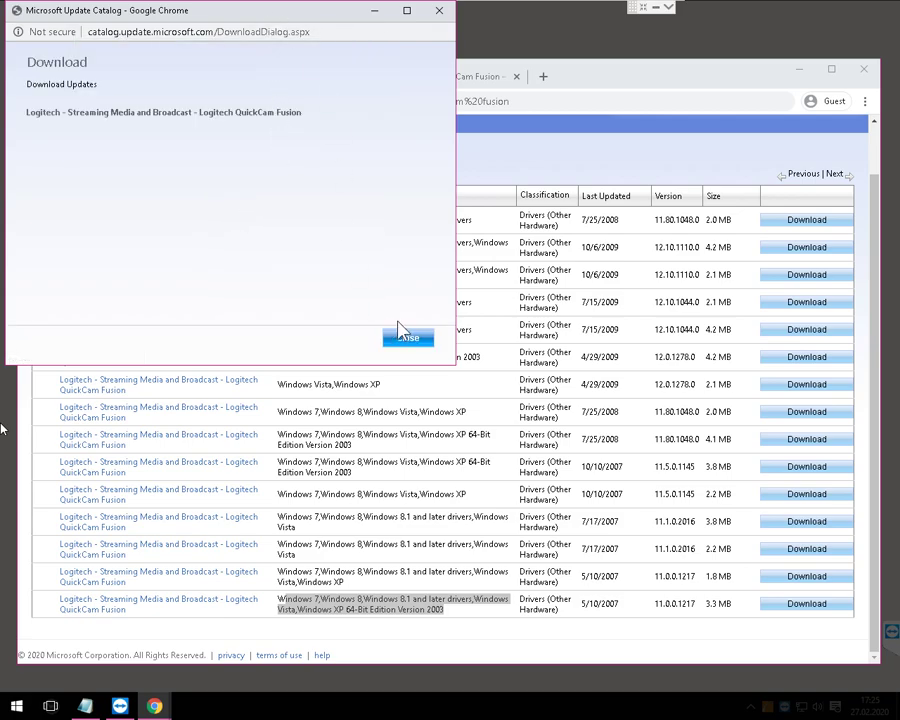
left_click(402, 335)
left_click(817, 606)
left_click_drag(117, 112, 123, 112)
left_click(405, 340)
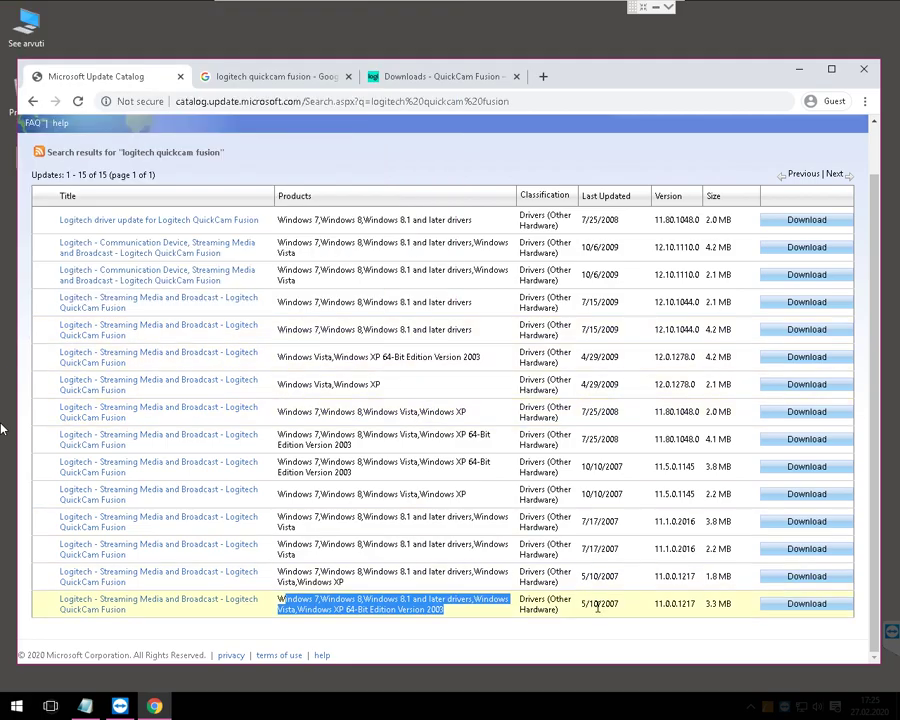
left_click(763, 625)
Step: Reopen the download window, then save the .cab driver file onto the desktop
left_click(812, 606)
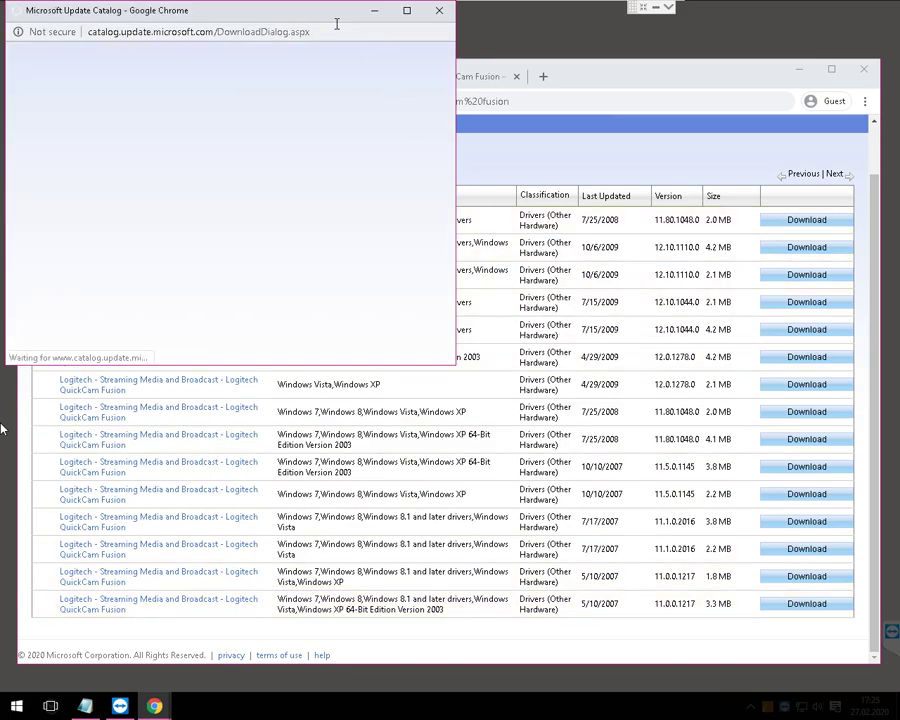
left_click_drag(308, 16, 404, 64)
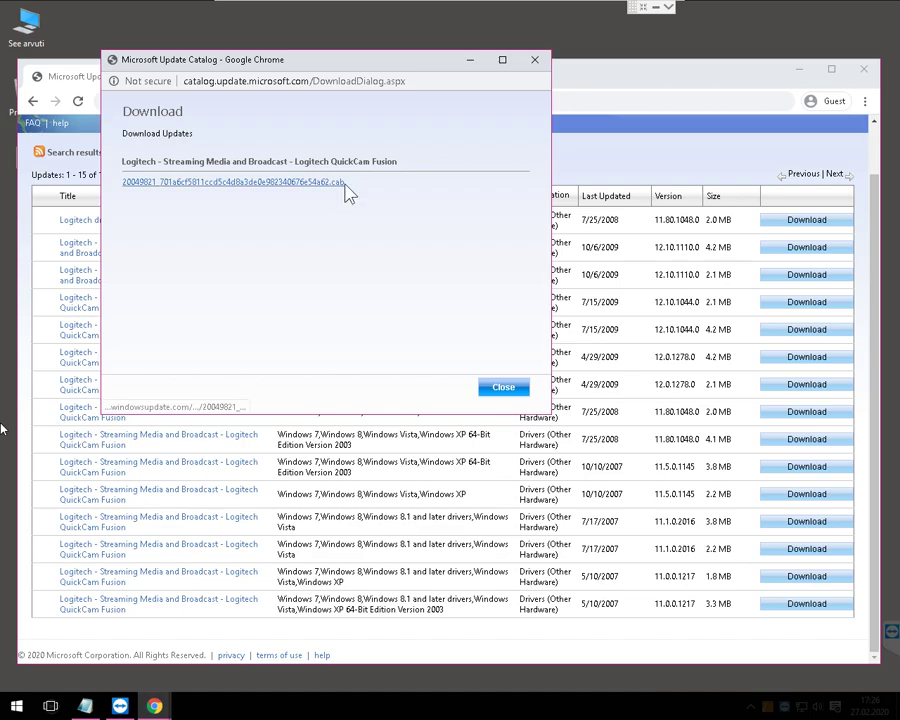
left_click(488, 387)
left_click_drag(604, 80, 725, 92)
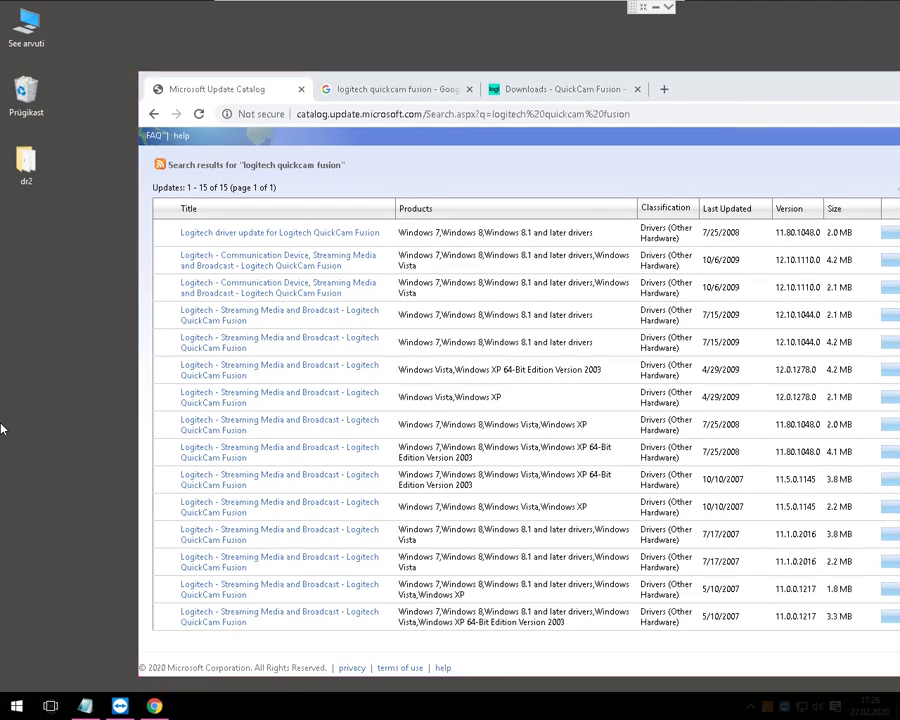
left_click_drag(2, 428, 103, 283)
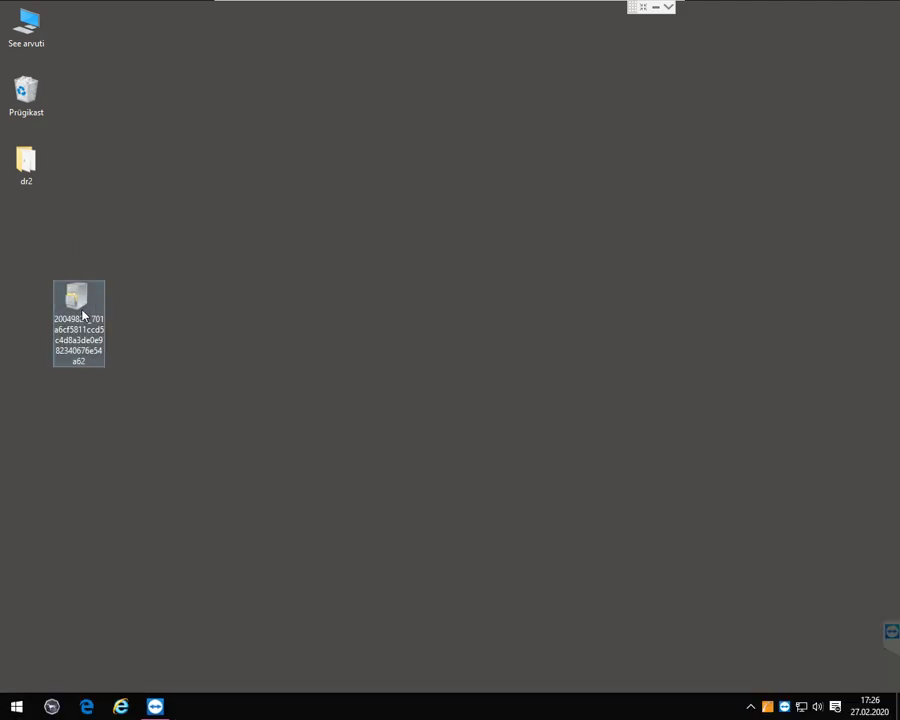
Step: Open the extracted driver package folder and create a new desktop folder named 12
double_click(82, 316)
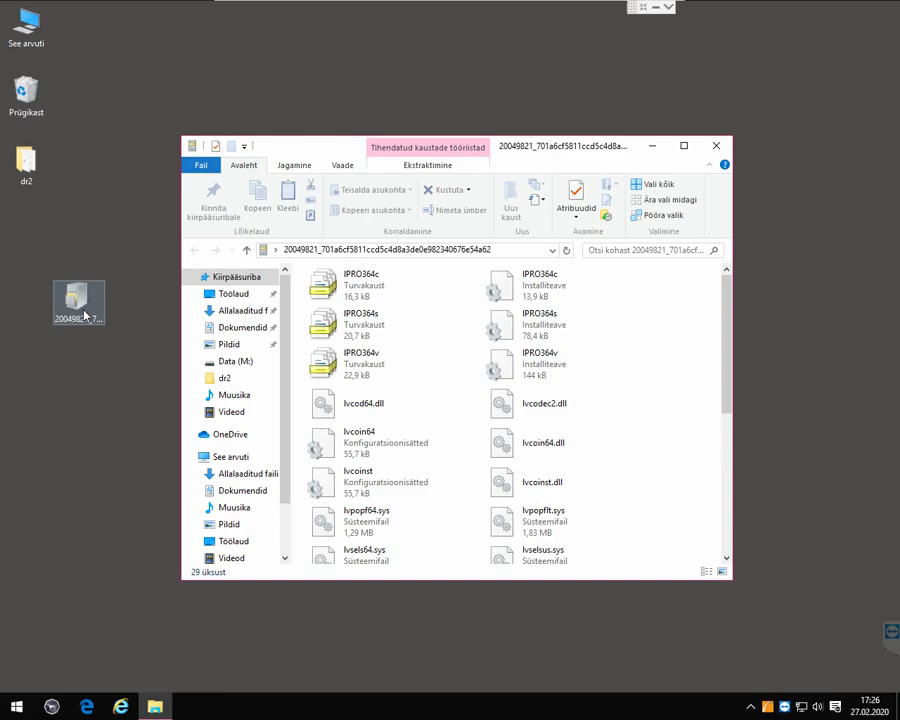
scroll(622, 370, "down", 5)
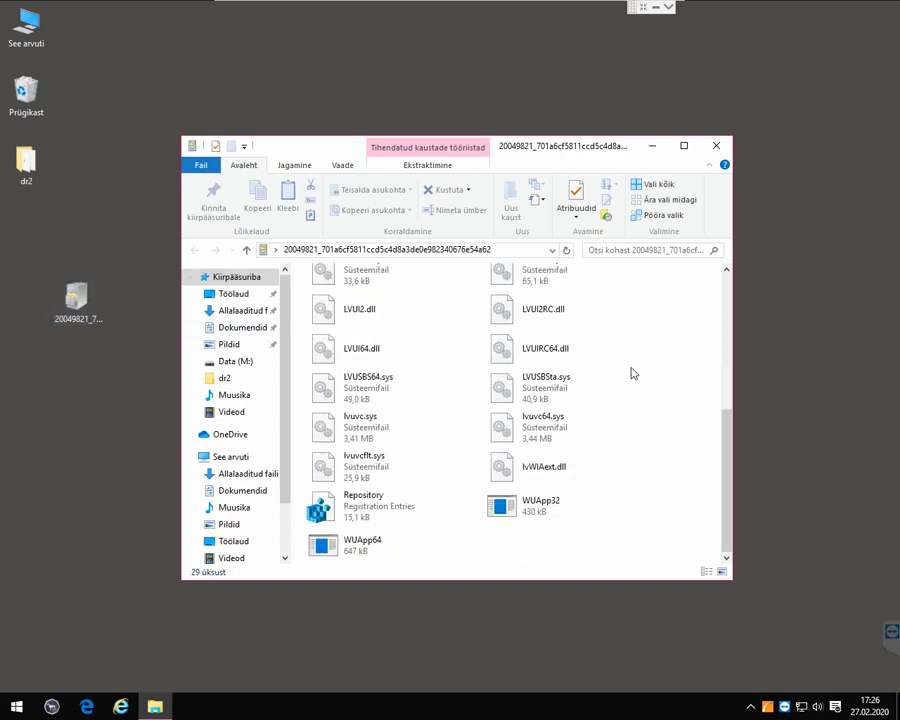
scroll(623, 377, "up", 5)
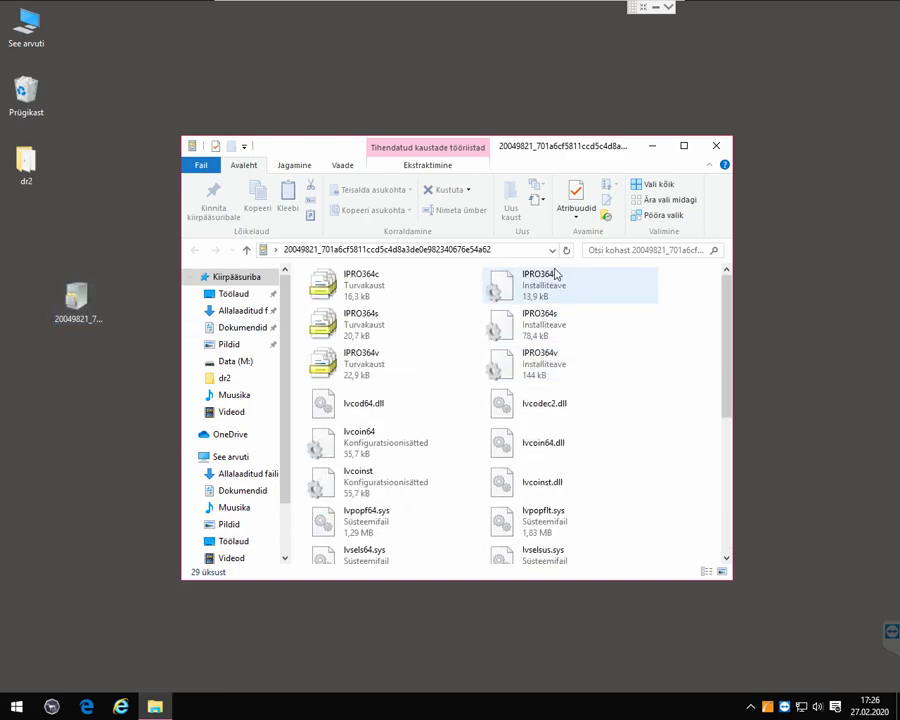
right_click(33, 378)
mouse_move(56, 529)
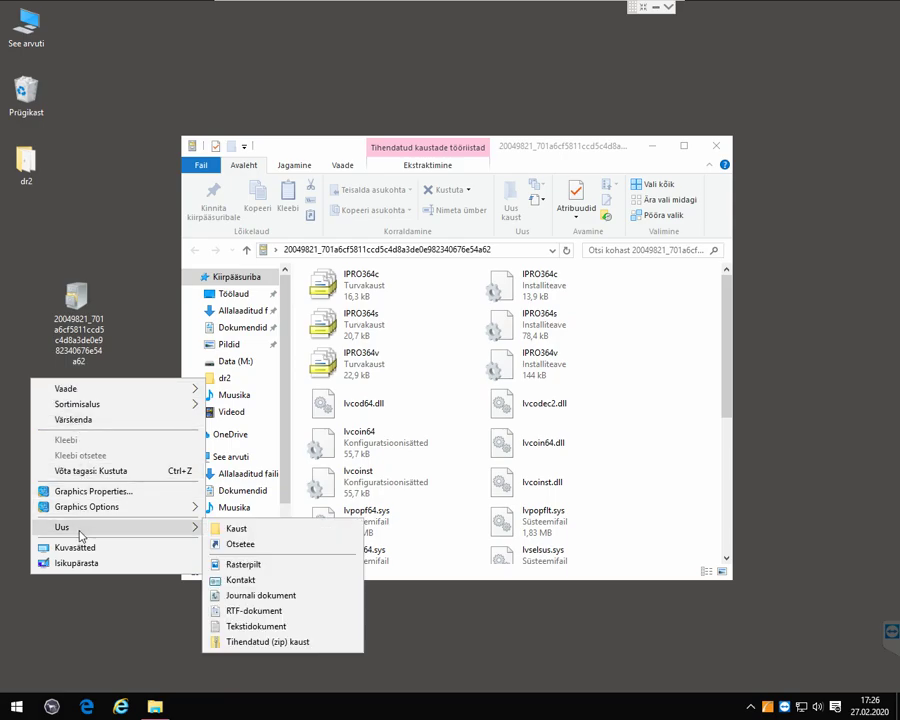
left_click(232, 529)
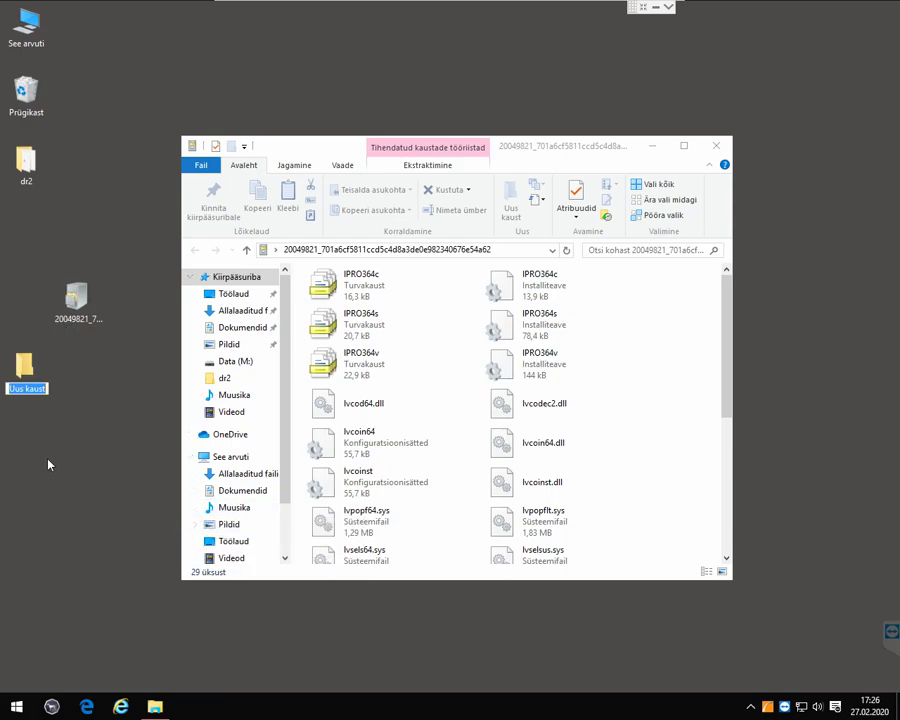
type("12")
key("Return")
Step: Copy all 29 extracted files into folder 12 and close the Explorer window
left_click(535, 404)
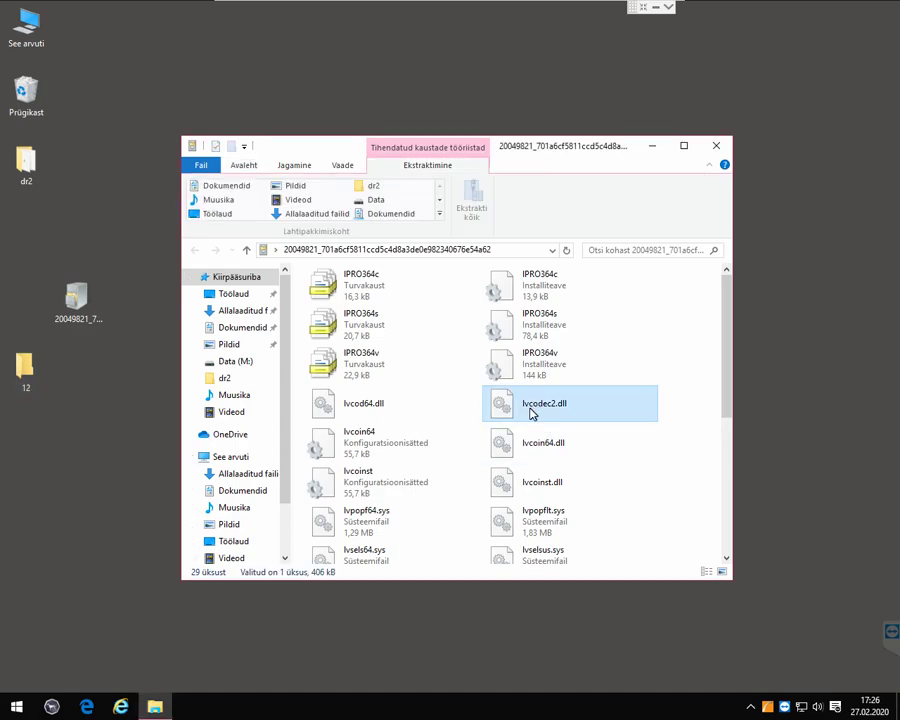
key("ctrl+a")
left_click_drag(530, 410, 27, 376)
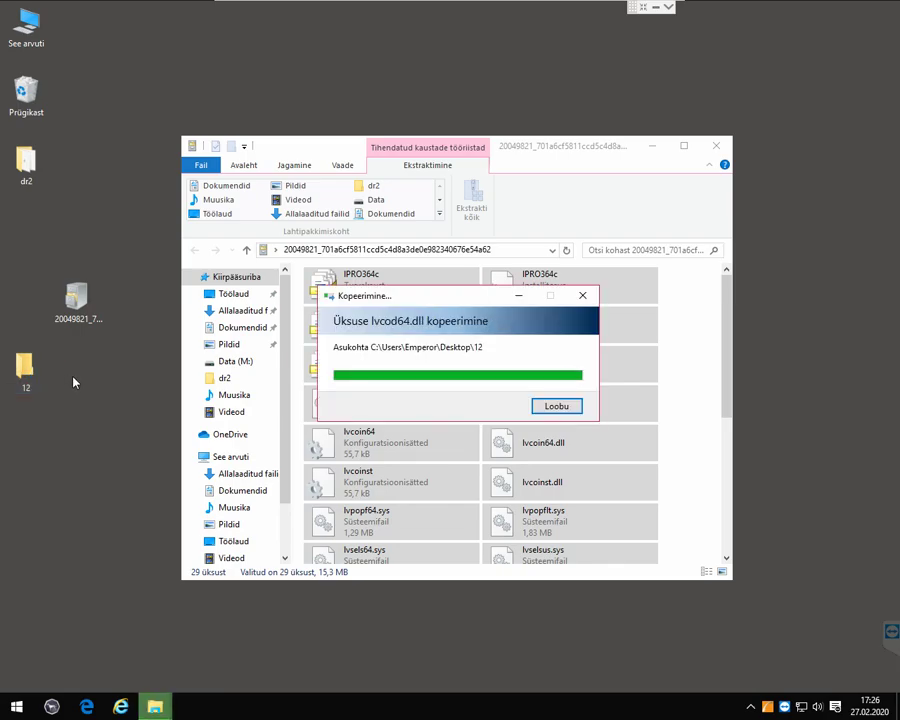
left_click(716, 145)
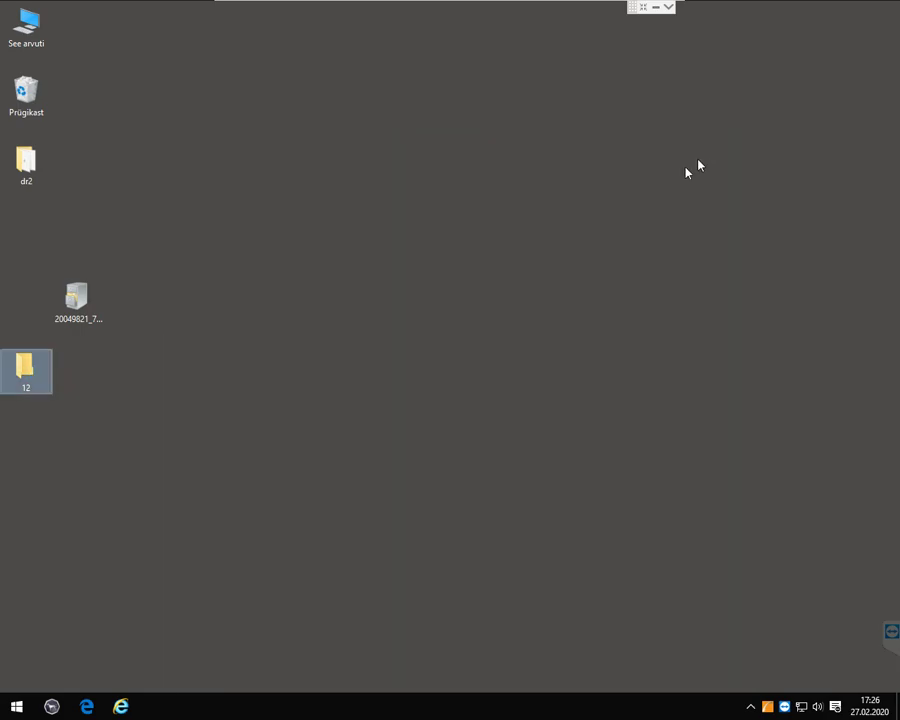
Step: Open Device Manager and check Logitech QuickCam Fusion's properties under Imaging devices
right_click(20, 706)
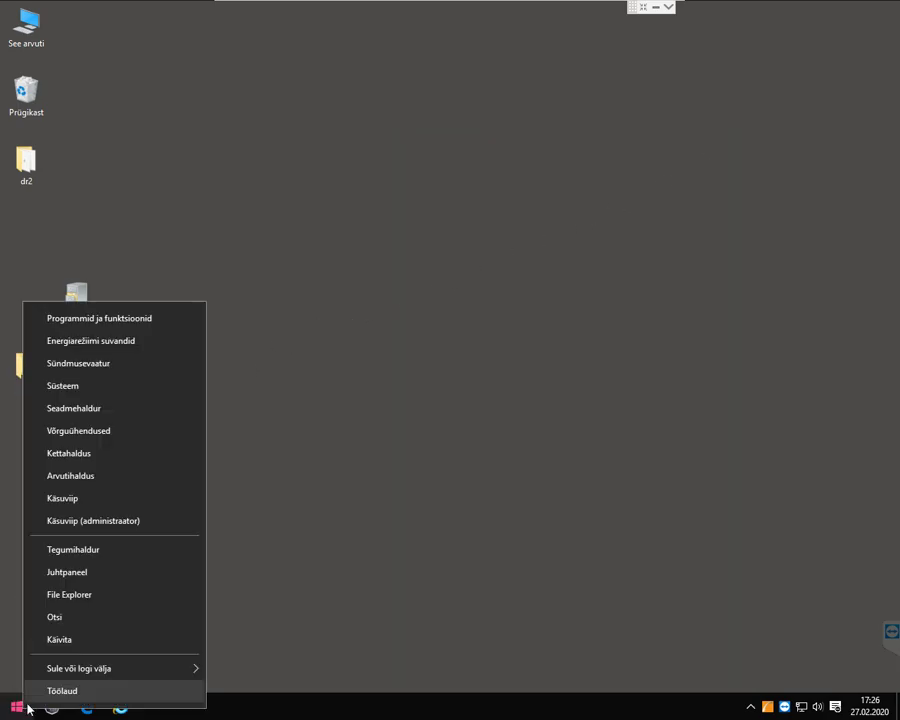
left_click(109, 415)
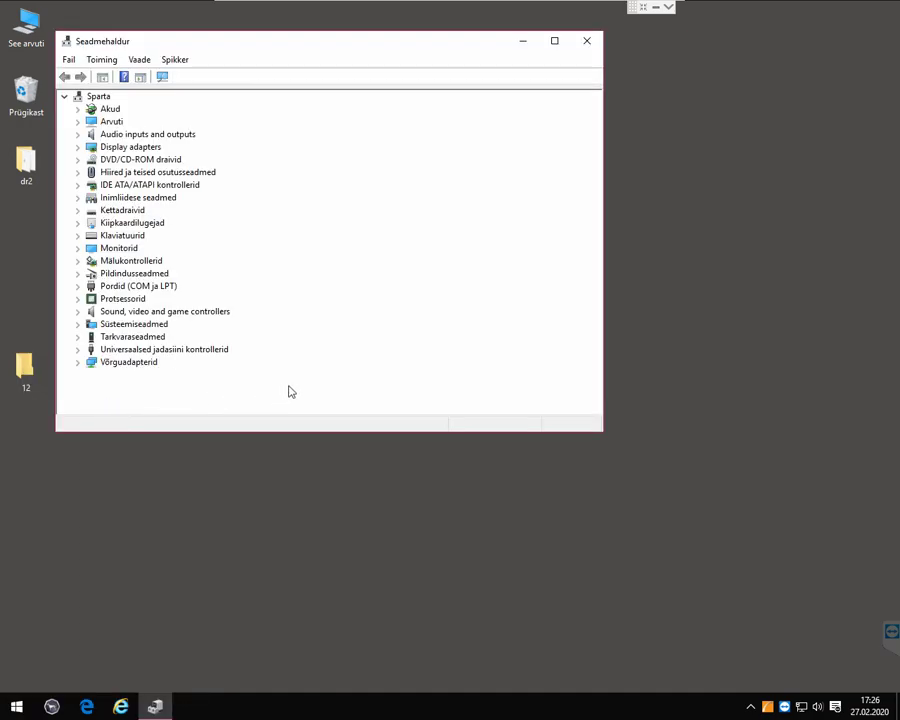
left_click_drag(286, 36, 419, 132)
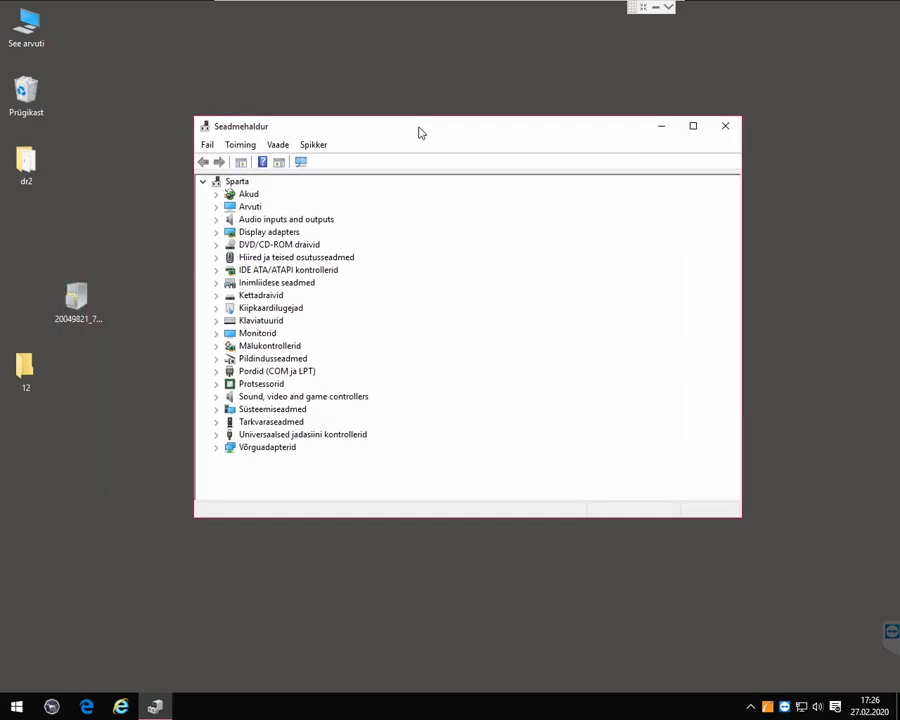
double_click(270, 358)
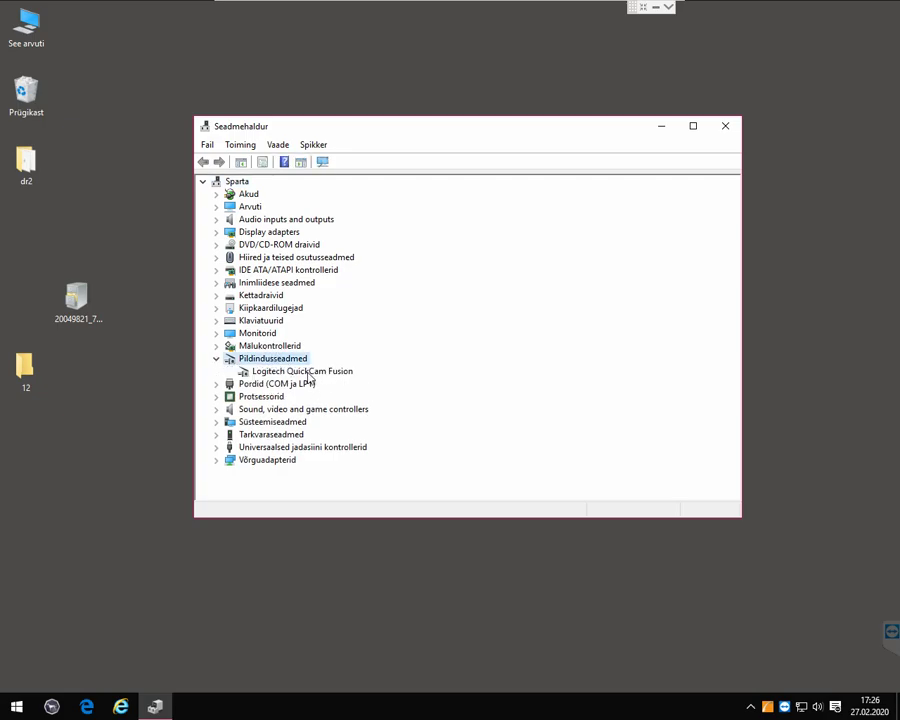
left_click(310, 372)
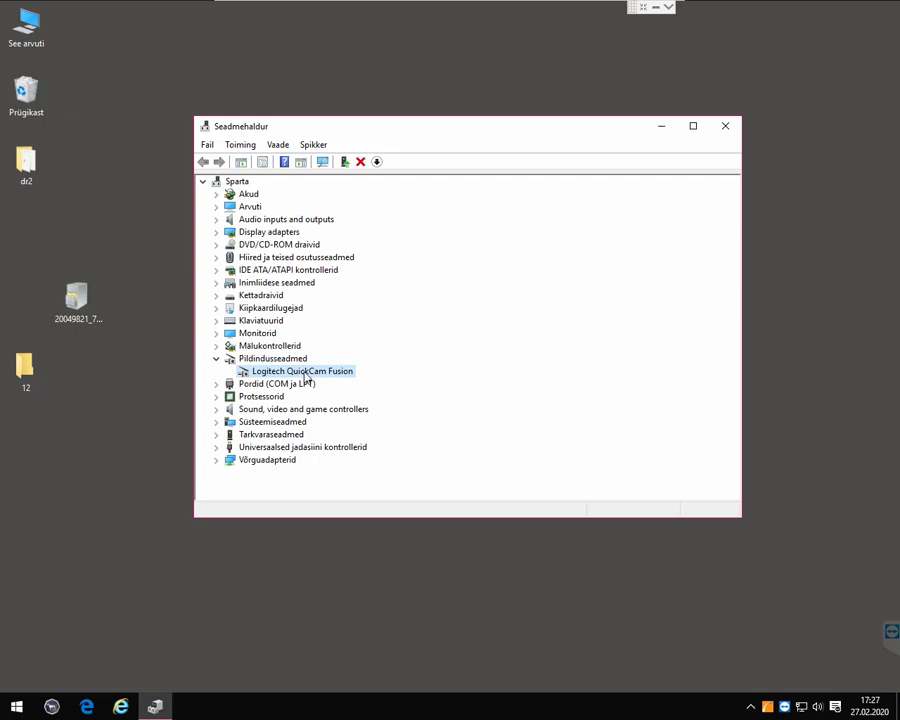
double_click(305, 376)
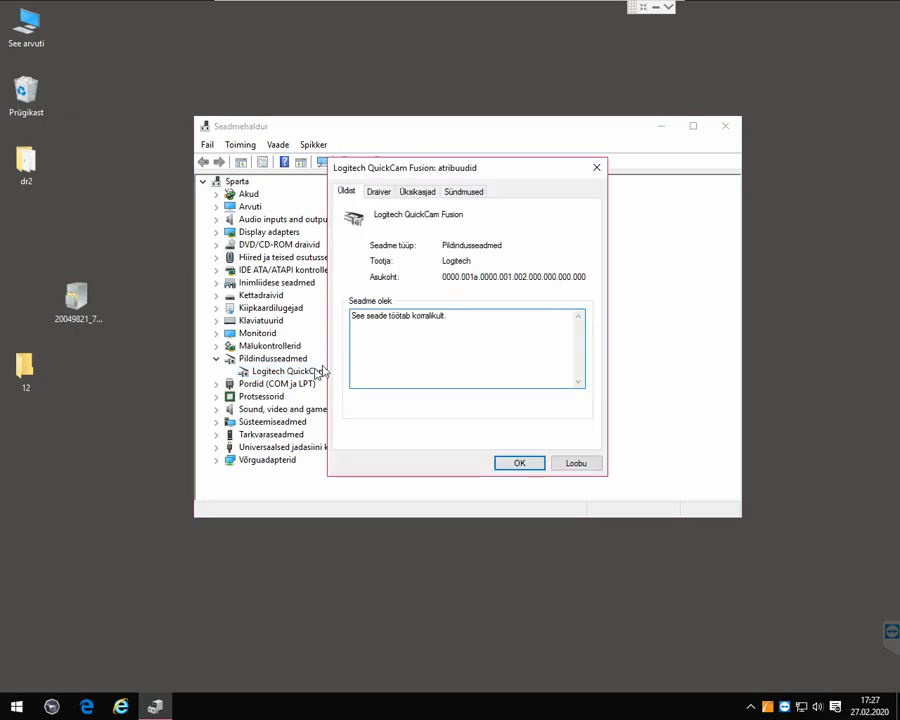
left_click(576, 462)
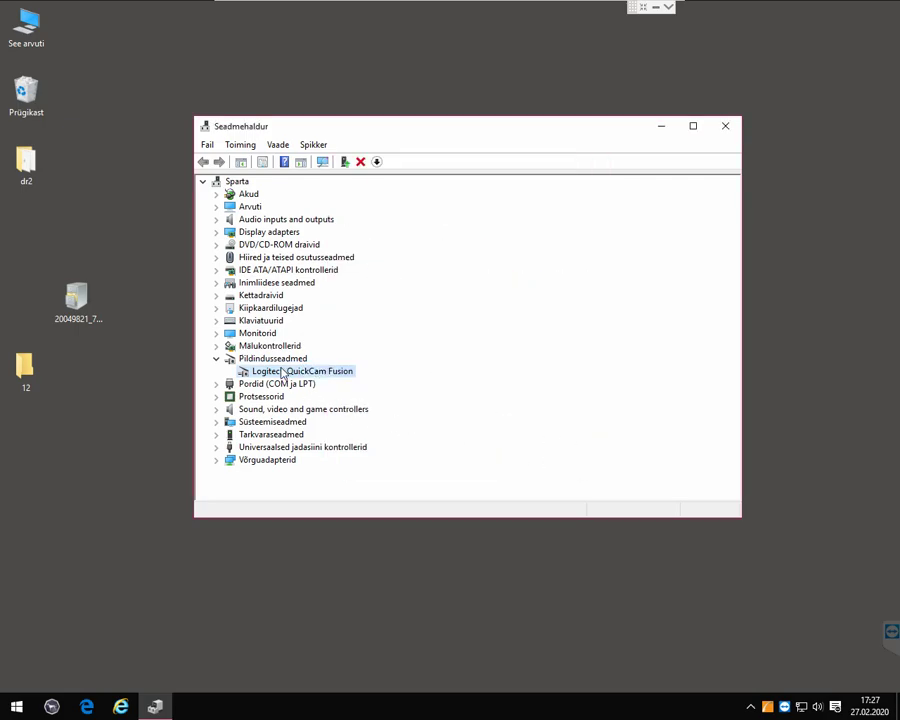
right_click(283, 374)
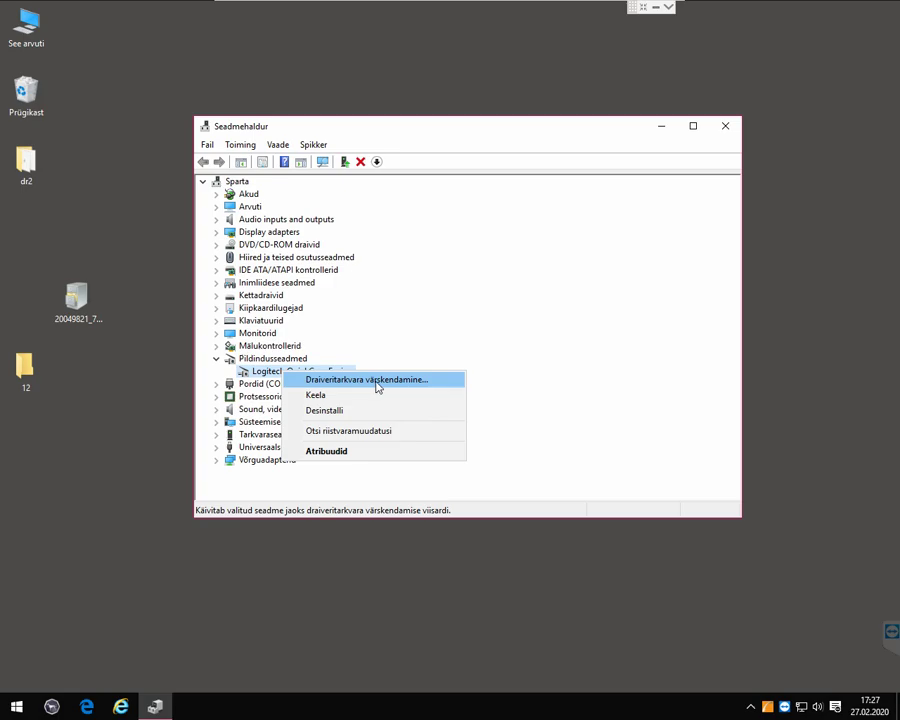
left_click(377, 383)
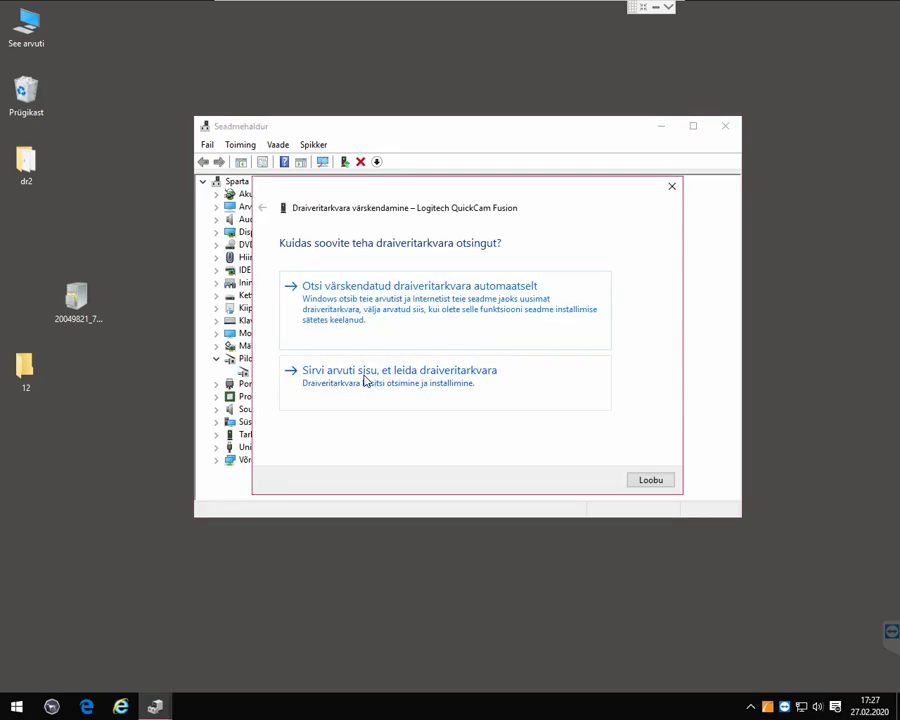
left_click(414, 379)
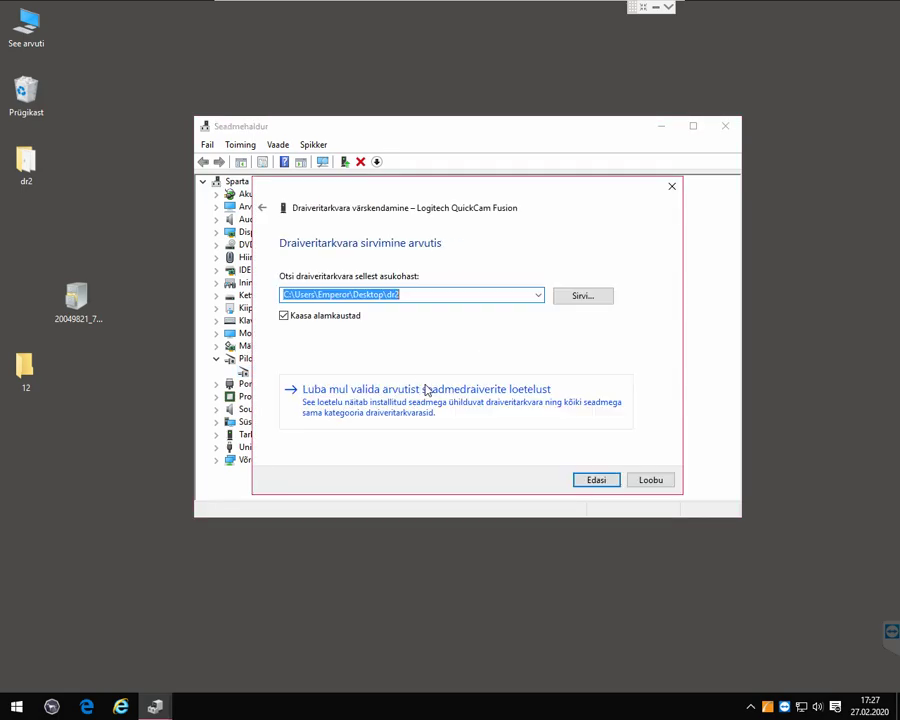
left_click(592, 300)
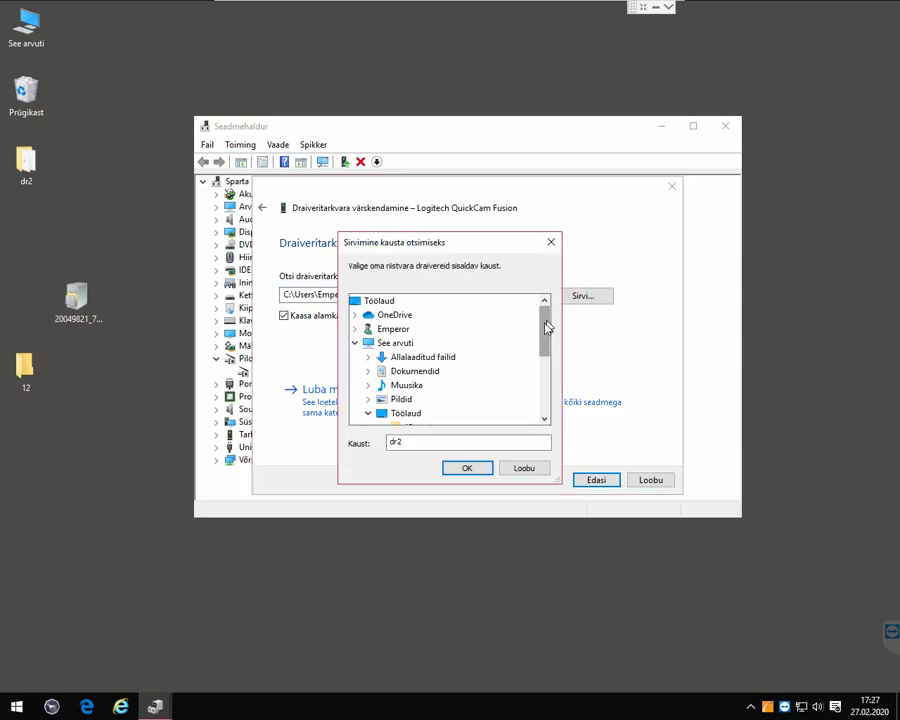
left_click_drag(544, 328, 544, 356)
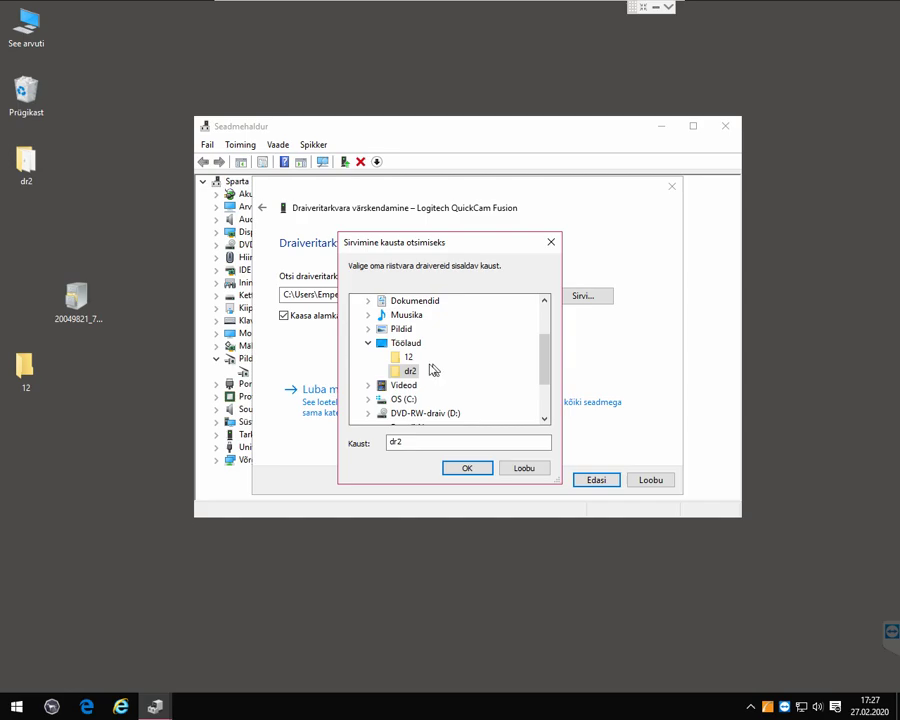
left_click(406, 346)
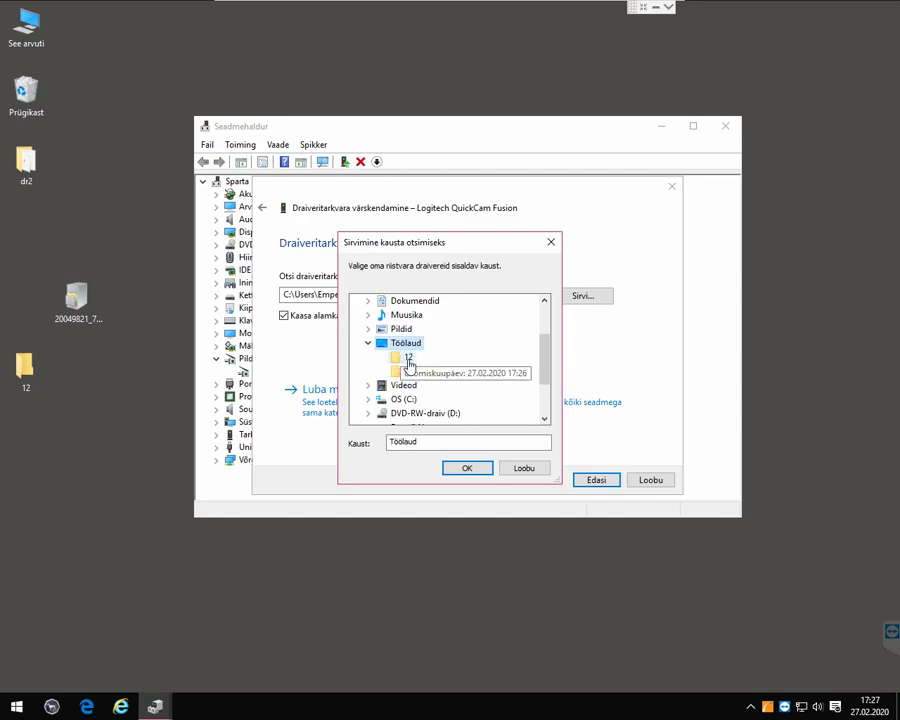
left_click(408, 357)
left_click(464, 468)
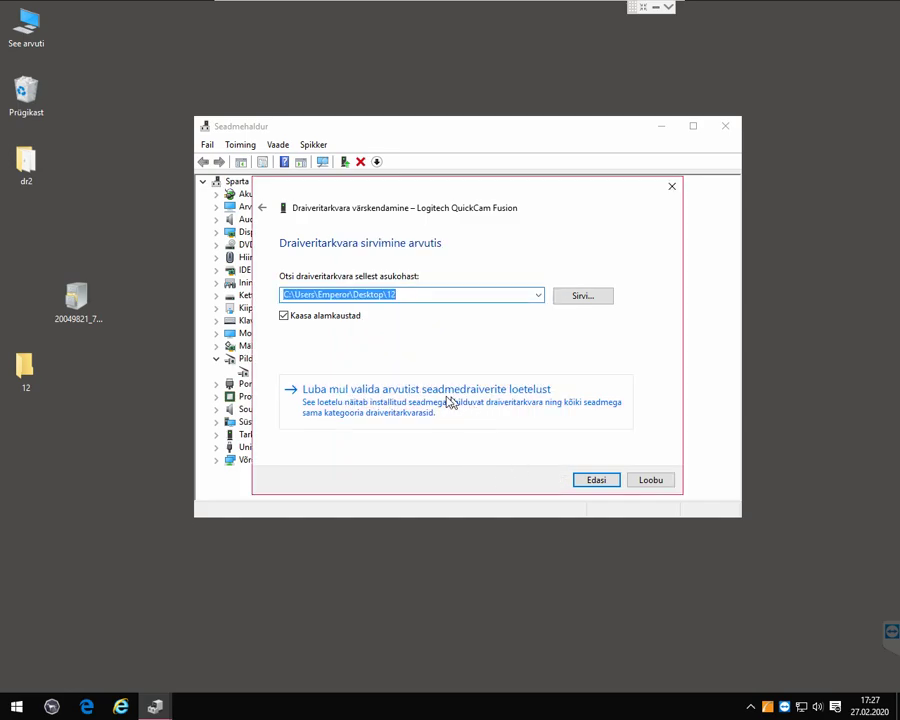
left_click(358, 413)
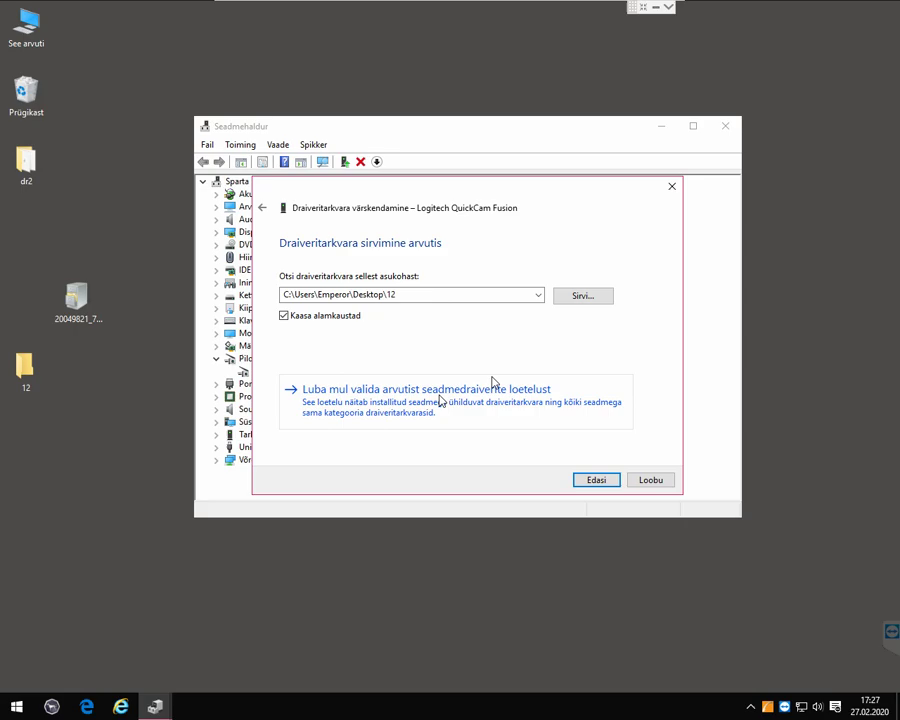
left_click(400, 405)
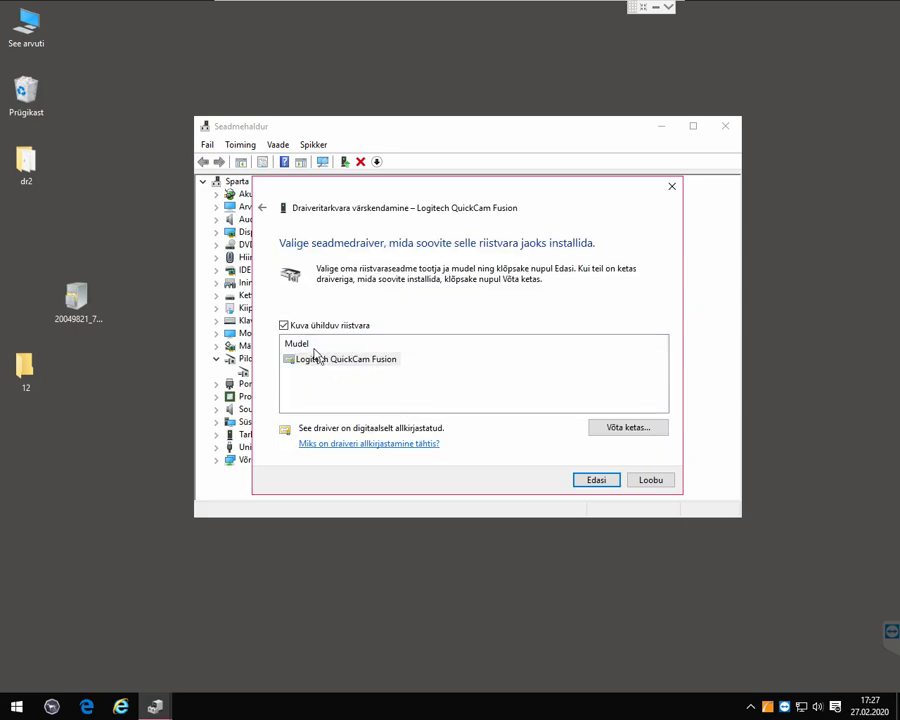
left_click(377, 365)
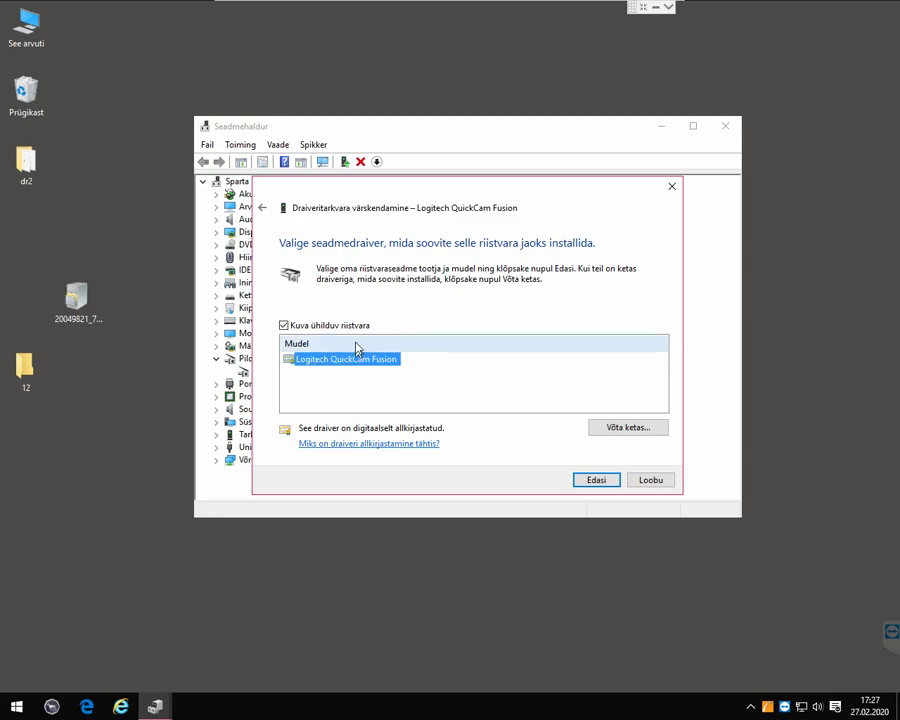
left_click(340, 332)
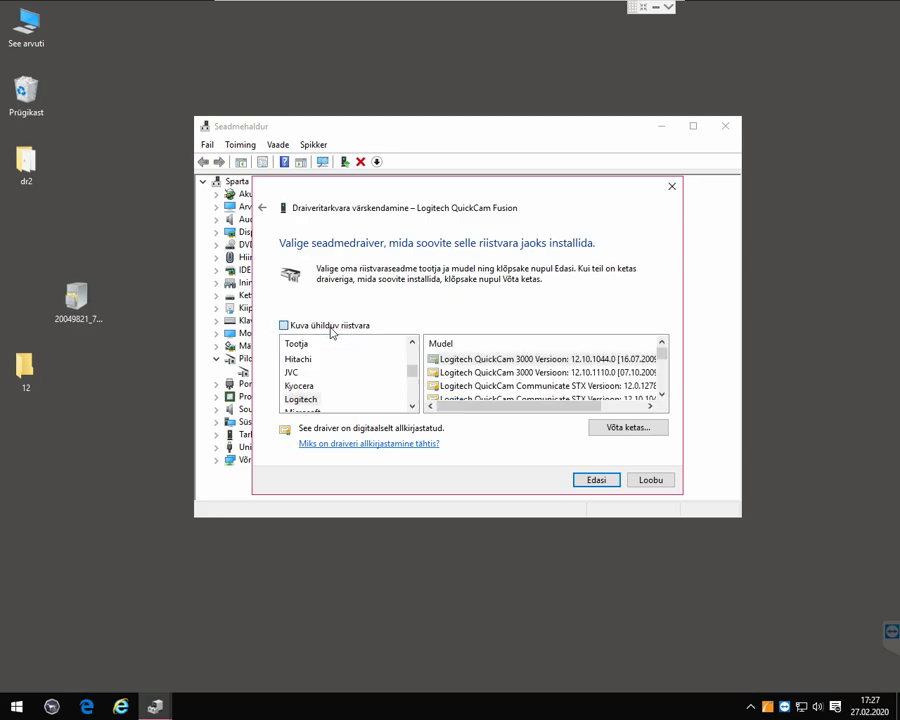
left_click(333, 332)
left_click(345, 363)
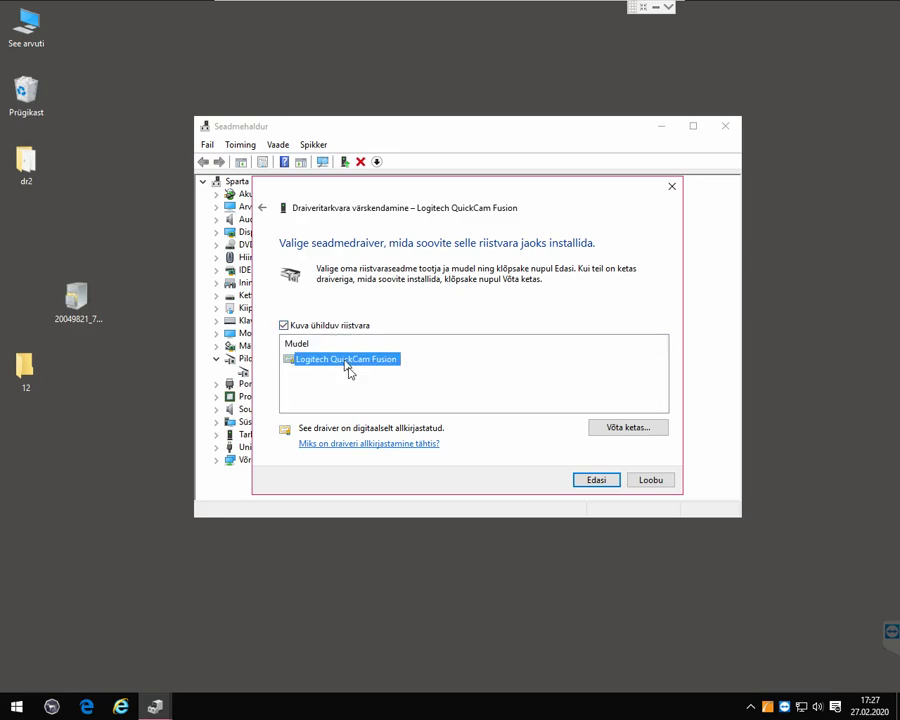
left_click(650, 480)
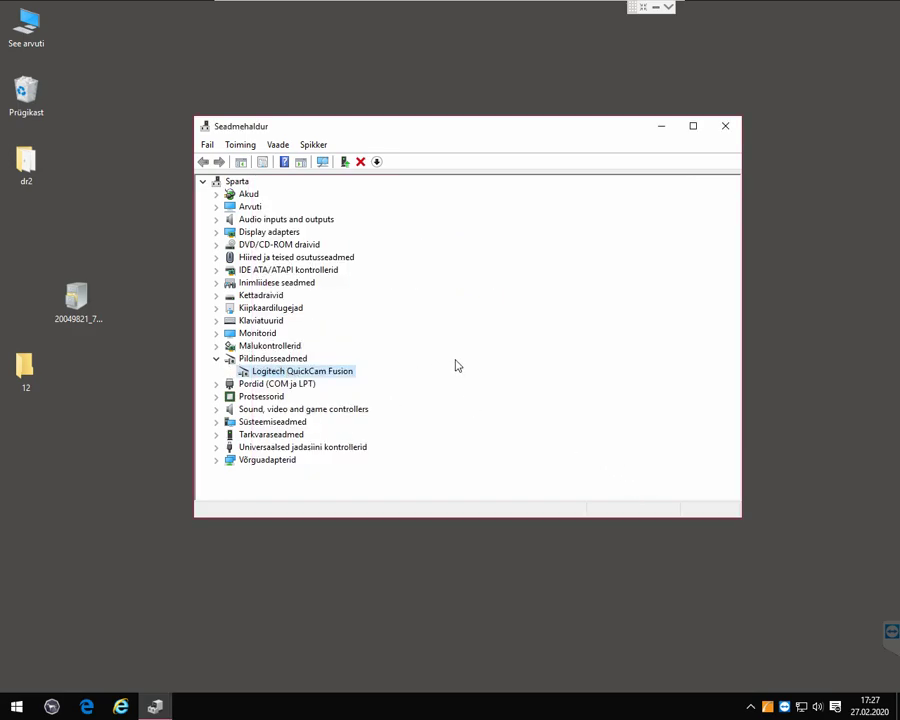
Step: Close the Device Manager window, leaving the desktop with folder 12
left_click(729, 134)
left_click(726, 127)
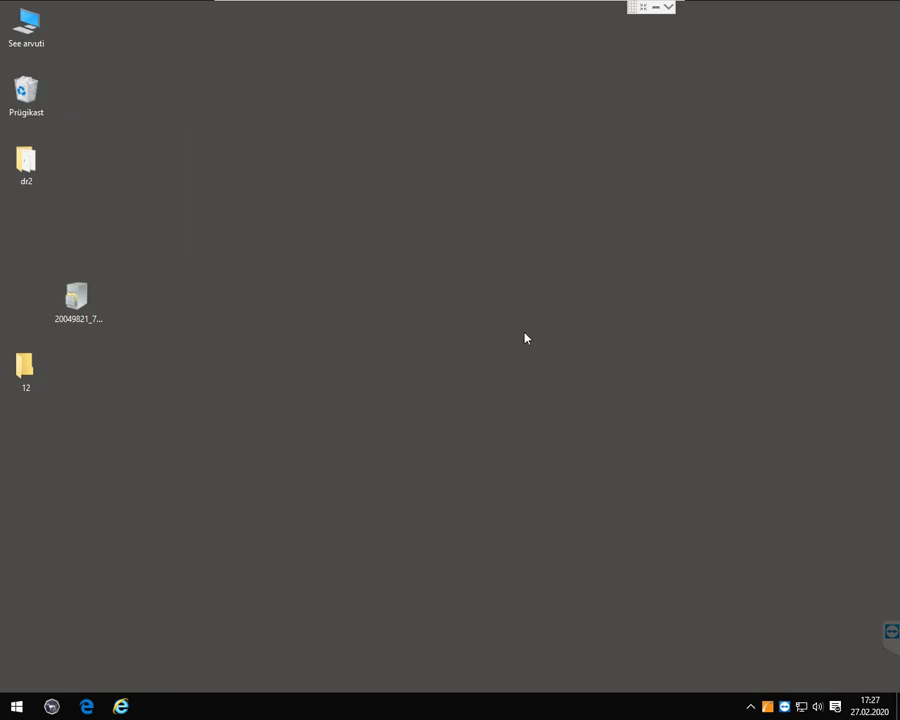